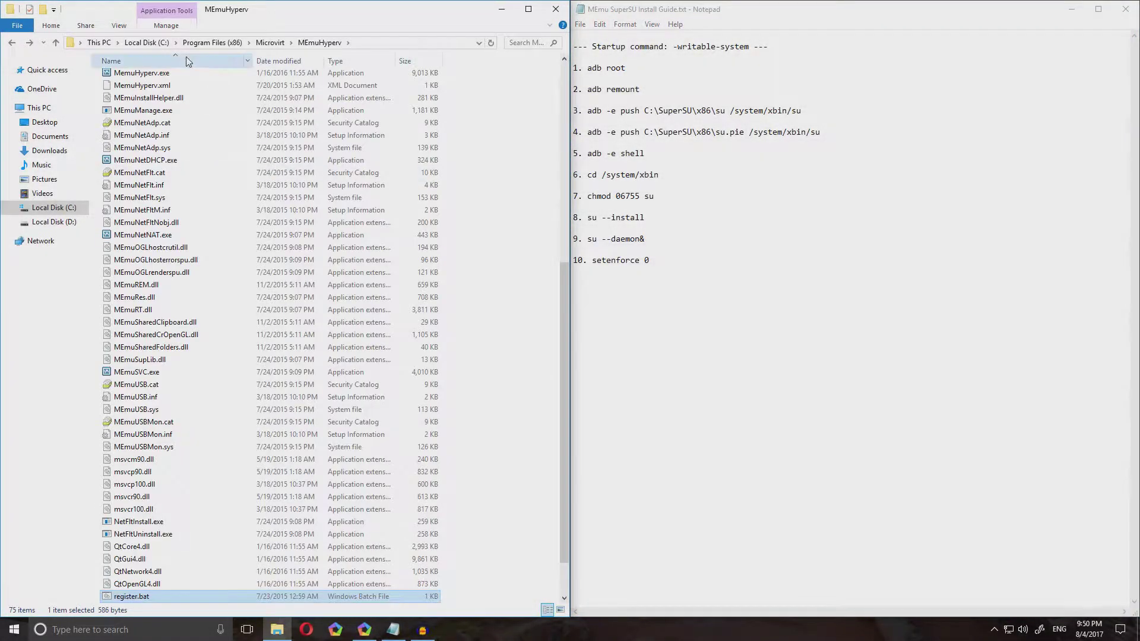
Go up from the MEmu folder to Local Disk (C:) and select the SuperSU folder
left_click(212, 43)
key("alt+Up")
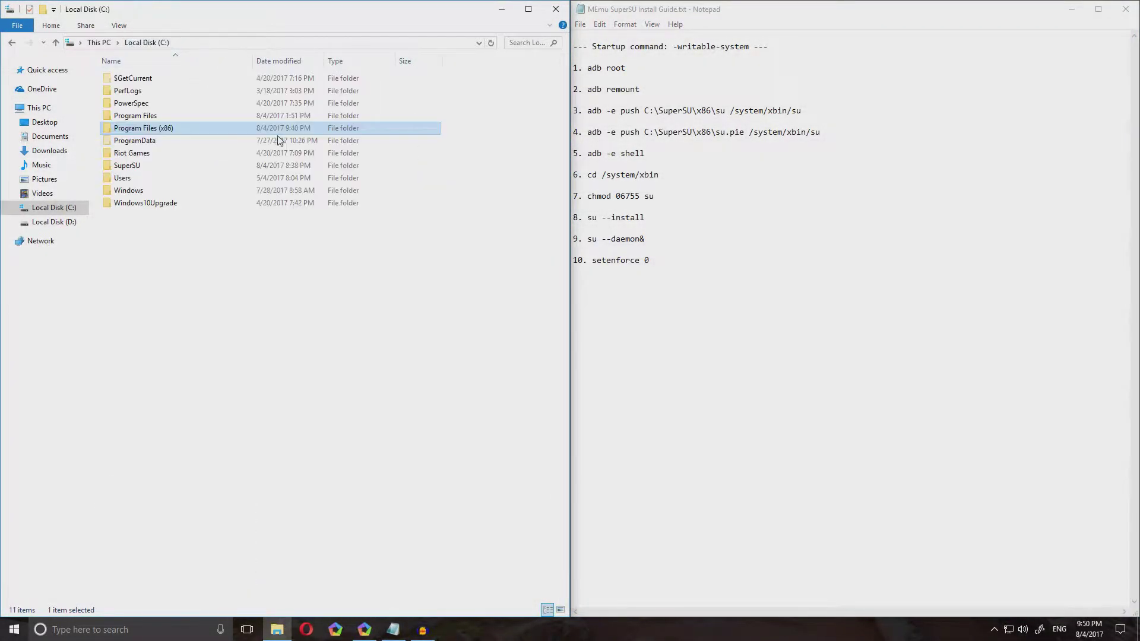
left_click(265, 274)
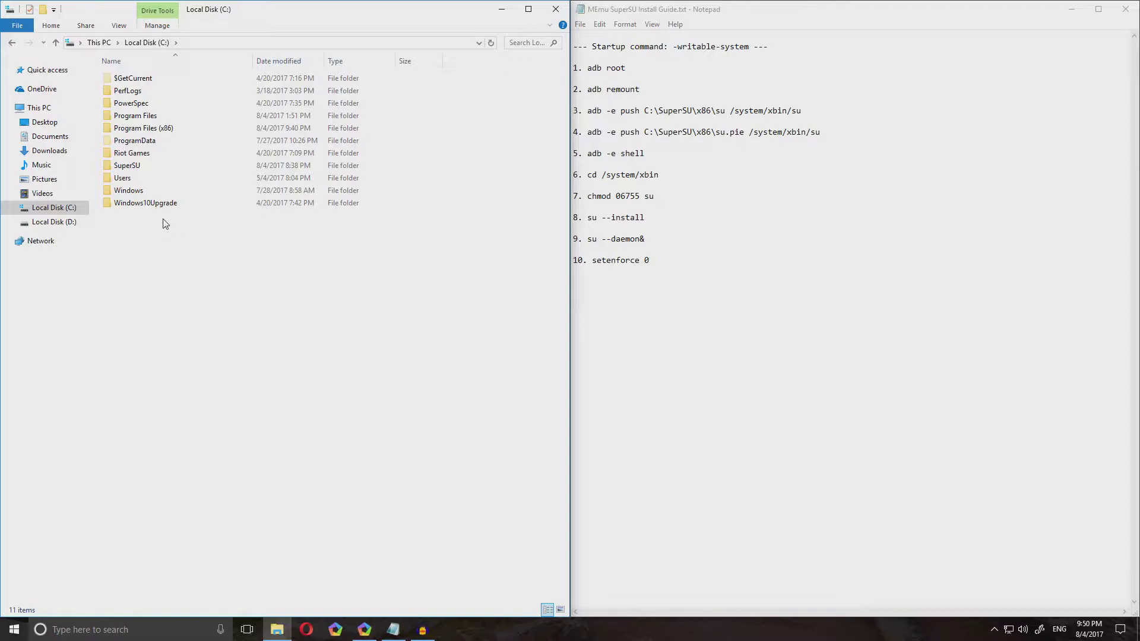
left_click(136, 169)
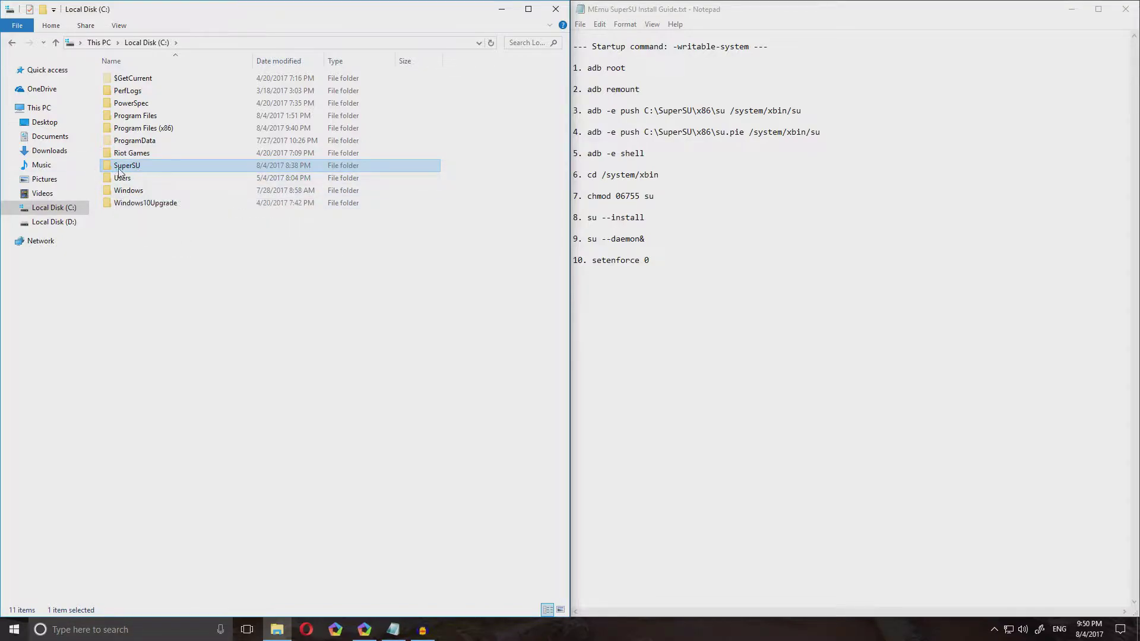
left_click(383, 331)
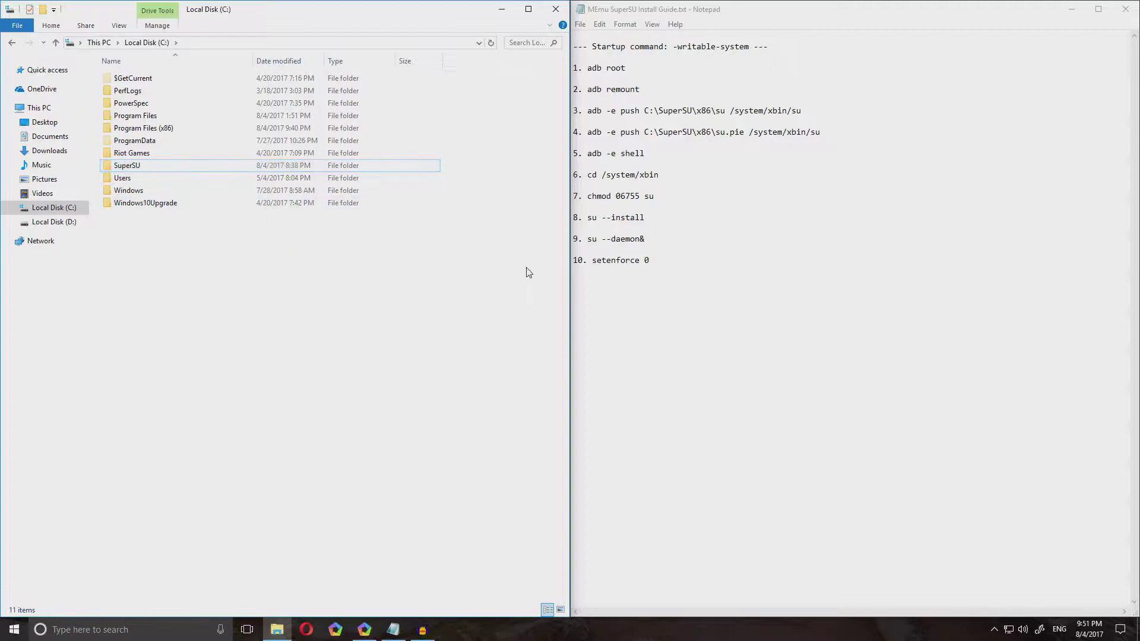
left_click(693, 282)
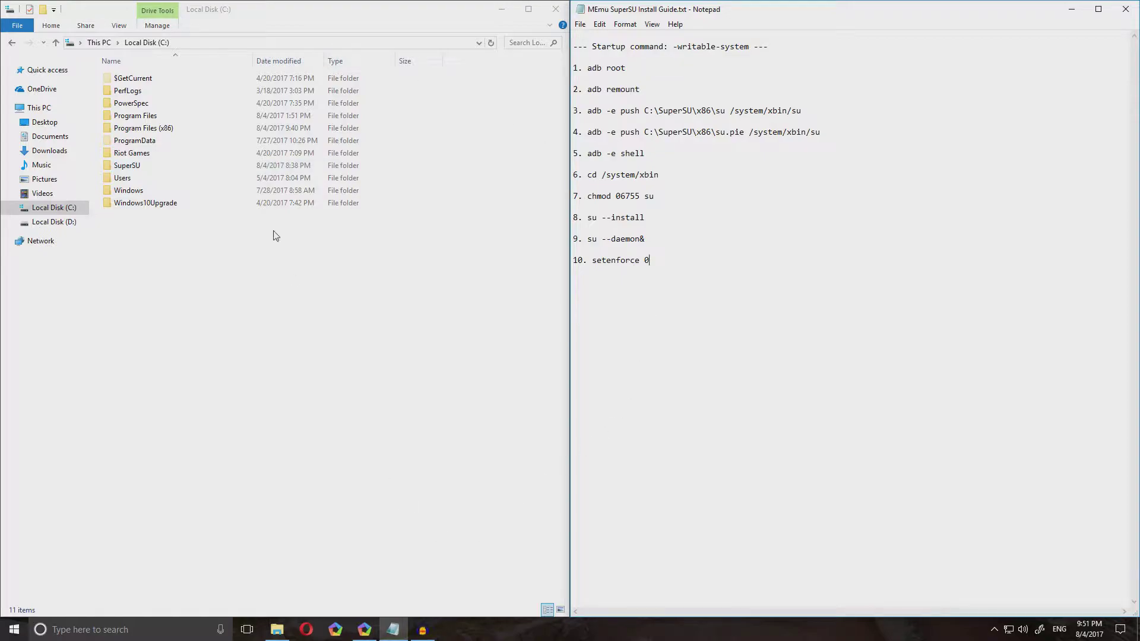
left_click(98, 42)
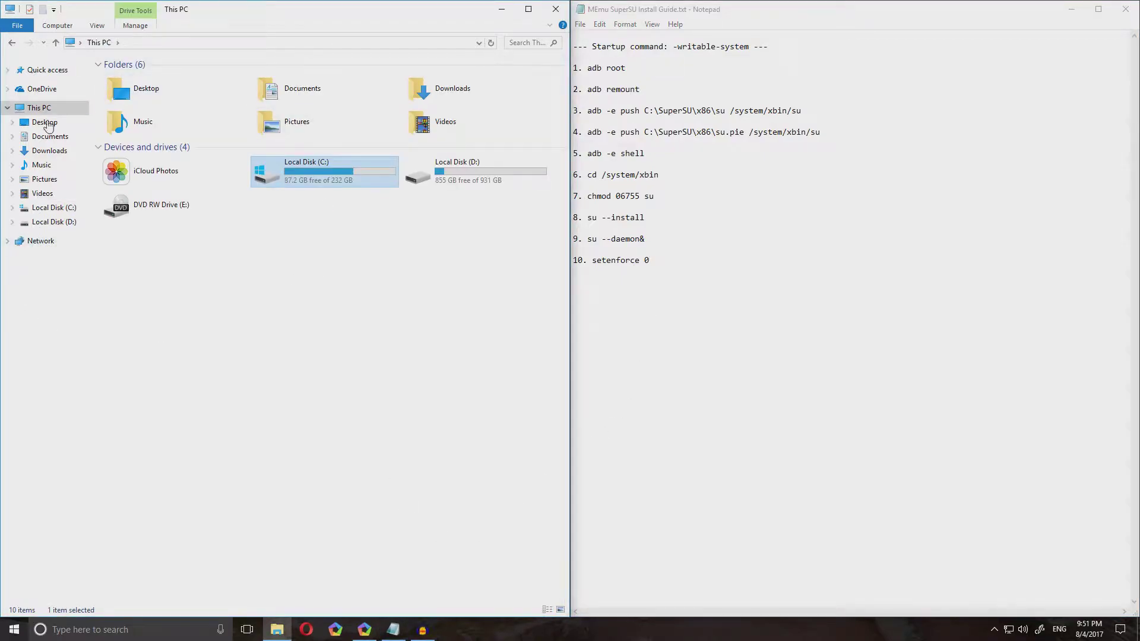
Open Local Disk (C:), then check the MEmu SuperSU install guide in Notepad
double_click(325, 181)
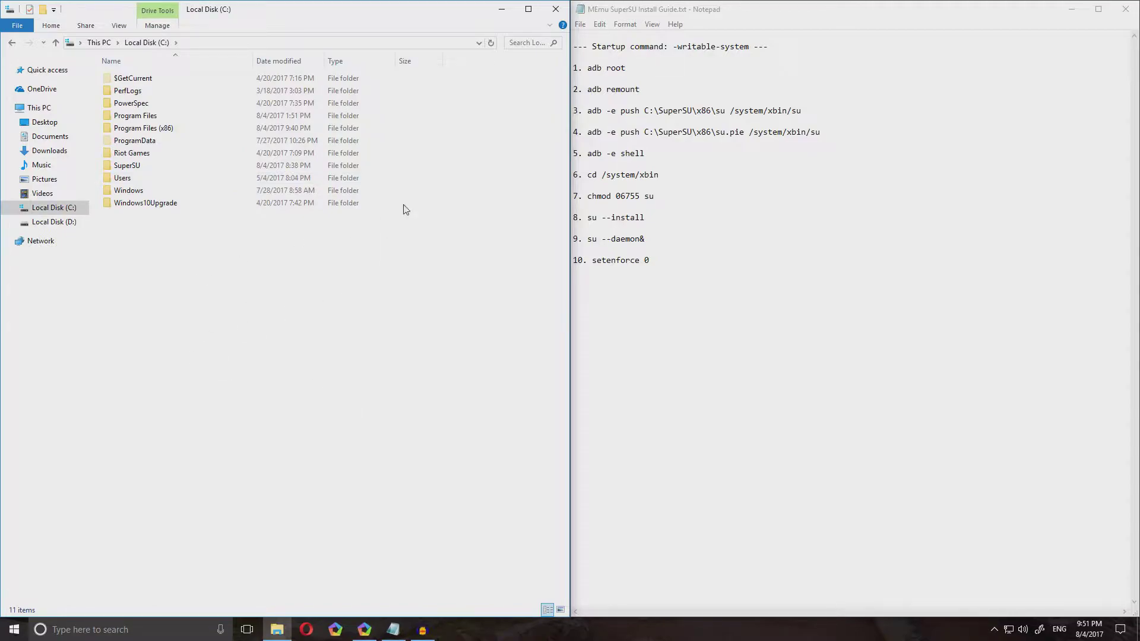
left_click(681, 12)
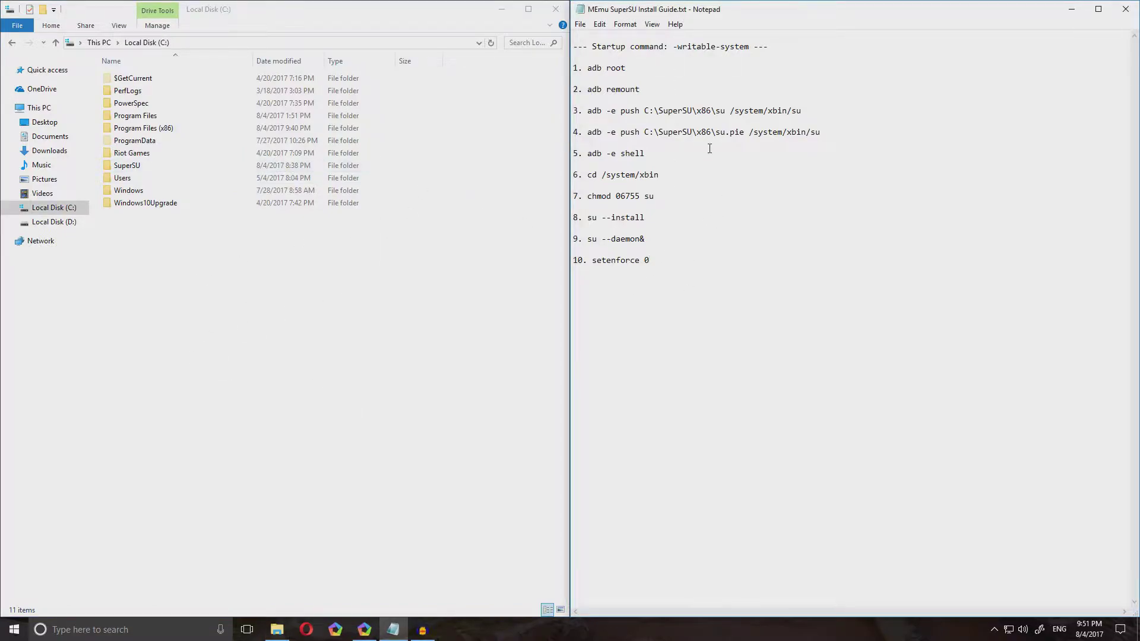
left_click(746, 279, "shift")
left_click(738, 259)
Browse into Program Files (x86) > Microvirt > MEmu
double_click(168, 128)
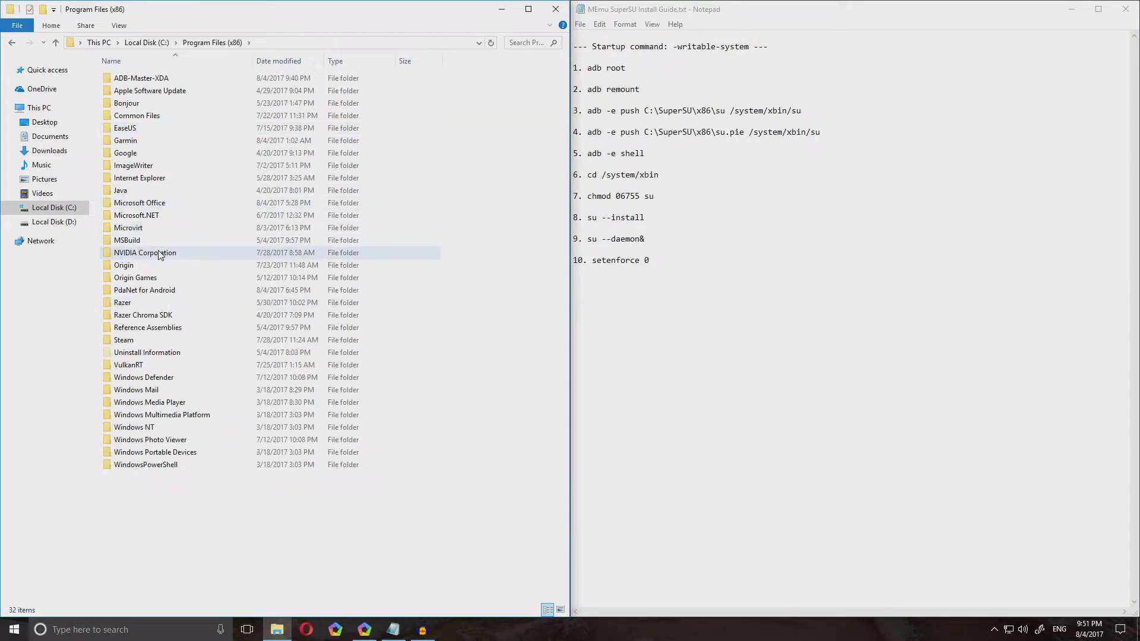
double_click(151, 228)
double_click(154, 81)
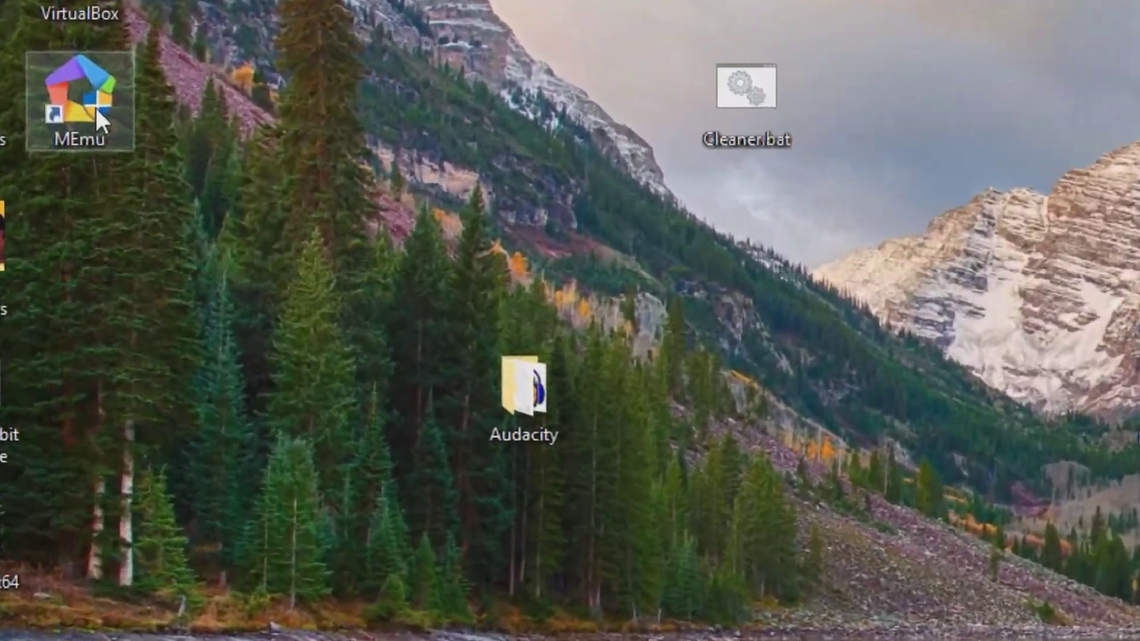
Open the MEmu desktop shortcut's Properties and put the caret in its Target path
right_click(75, 191)
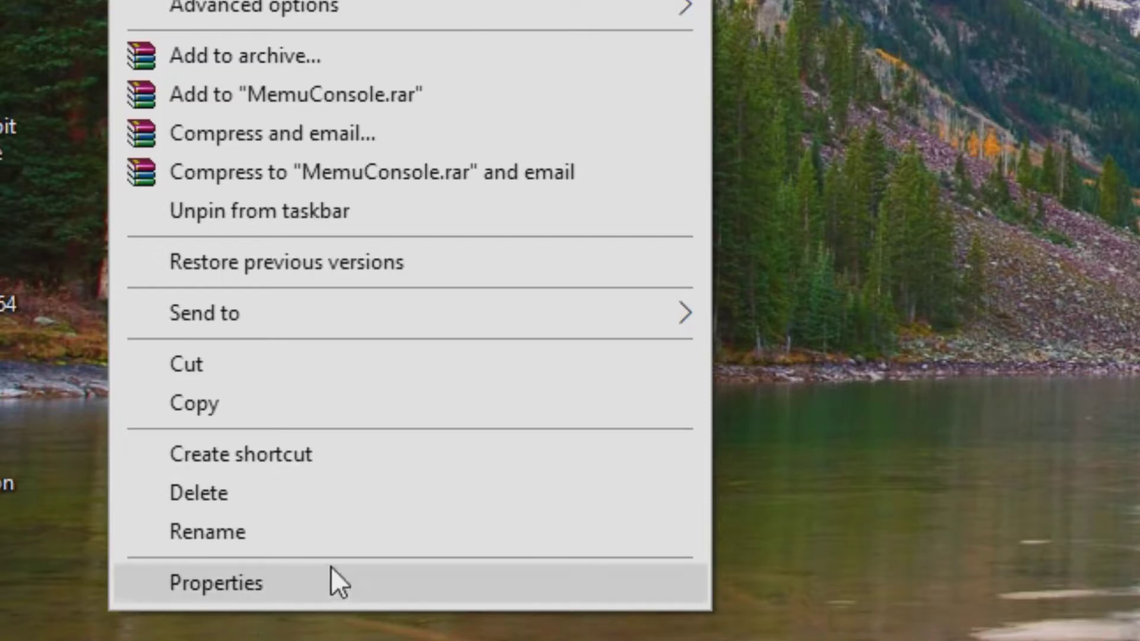
left_click(331, 579)
left_click(594, 83)
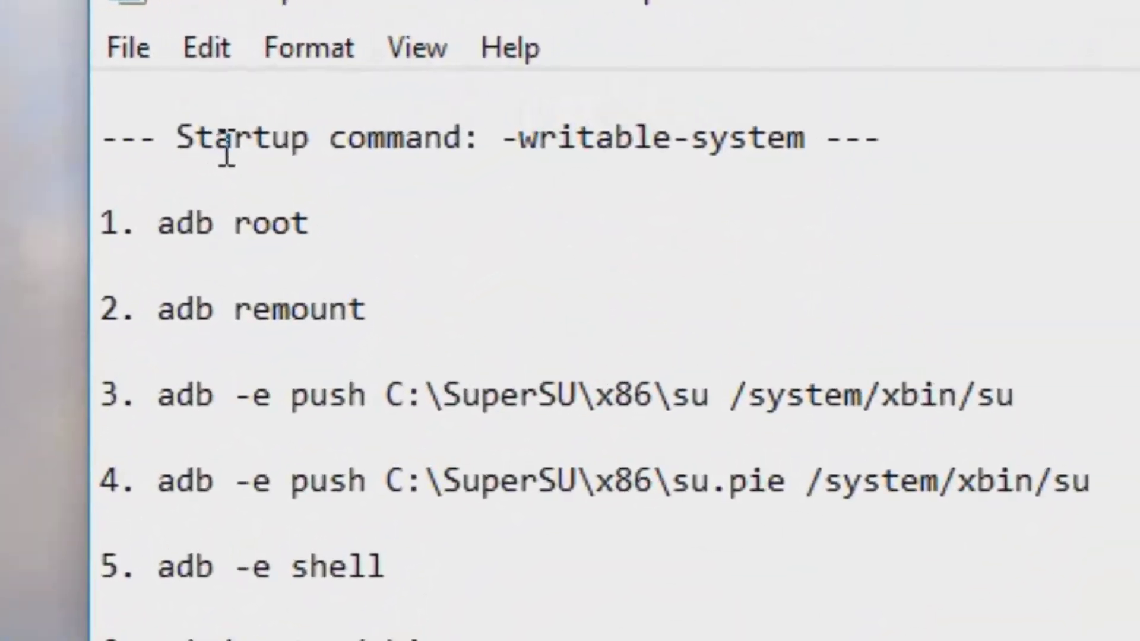
Select just "-writable-system" on the guide's startup command line in Notepad
left_click_drag(502, 141, 799, 167)
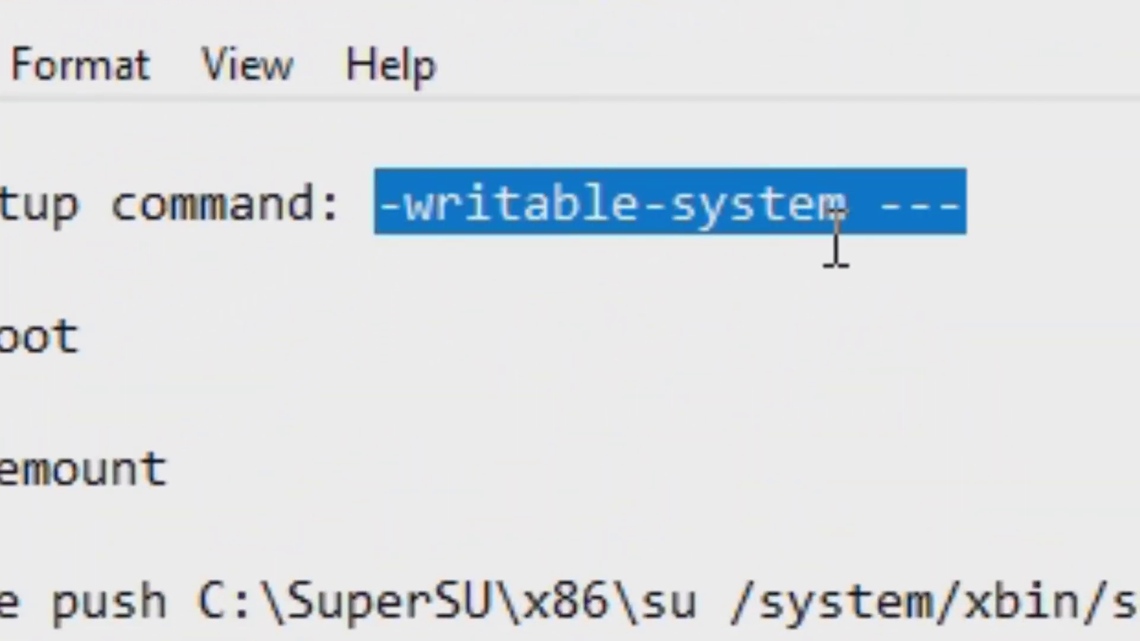
left_click_drag(836, 237, 850, 201)
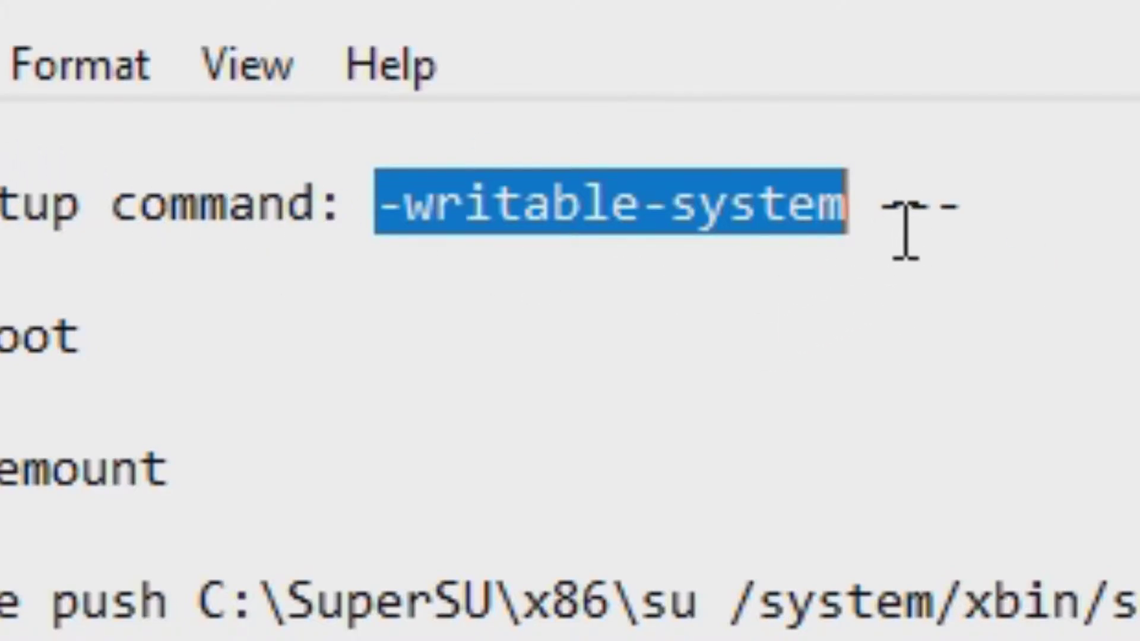
left_click_drag(974, 202, 389, 213)
left_click(932, 205)
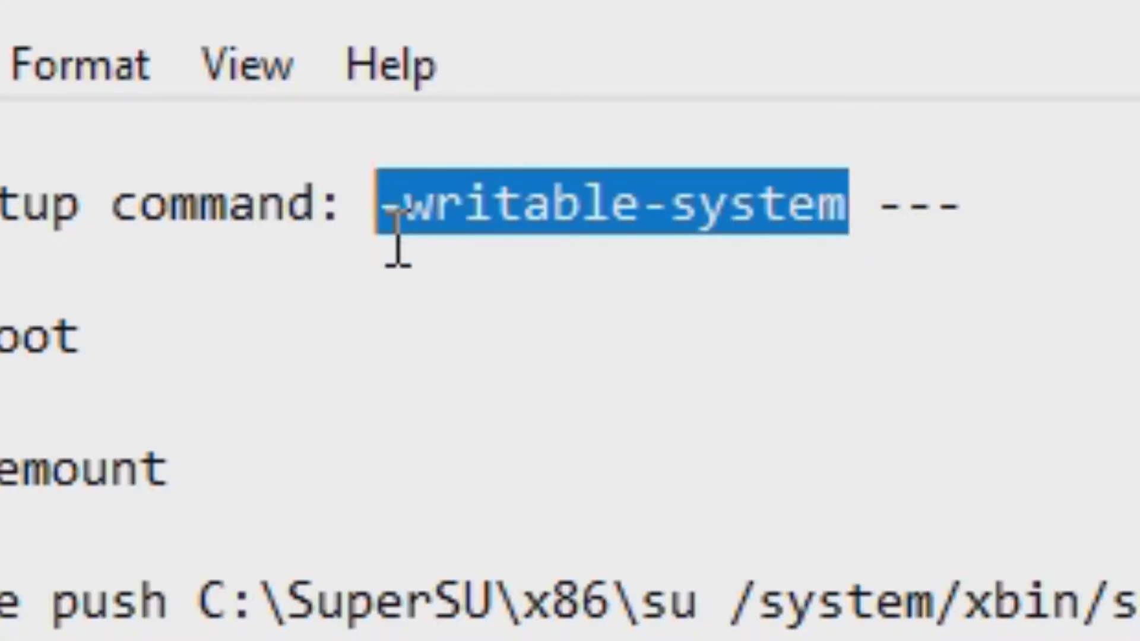
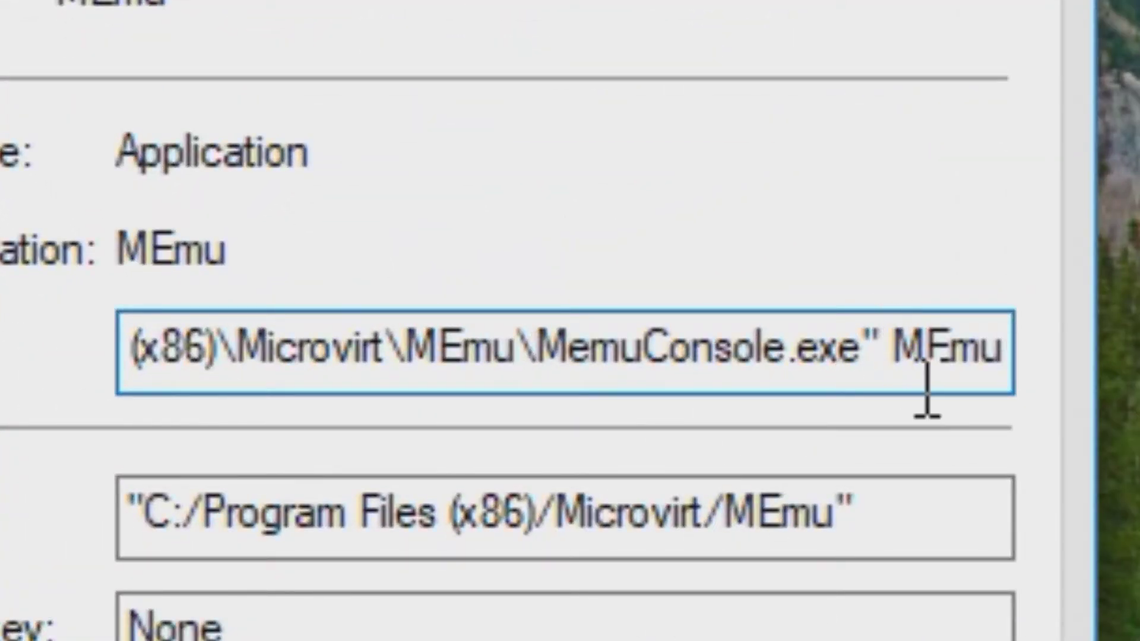
Paste -writable-system after the trailing MEmu argument in the MemuConsole.exe shortcut's Target field
left_click_drag(903, 343, 1062, 377)
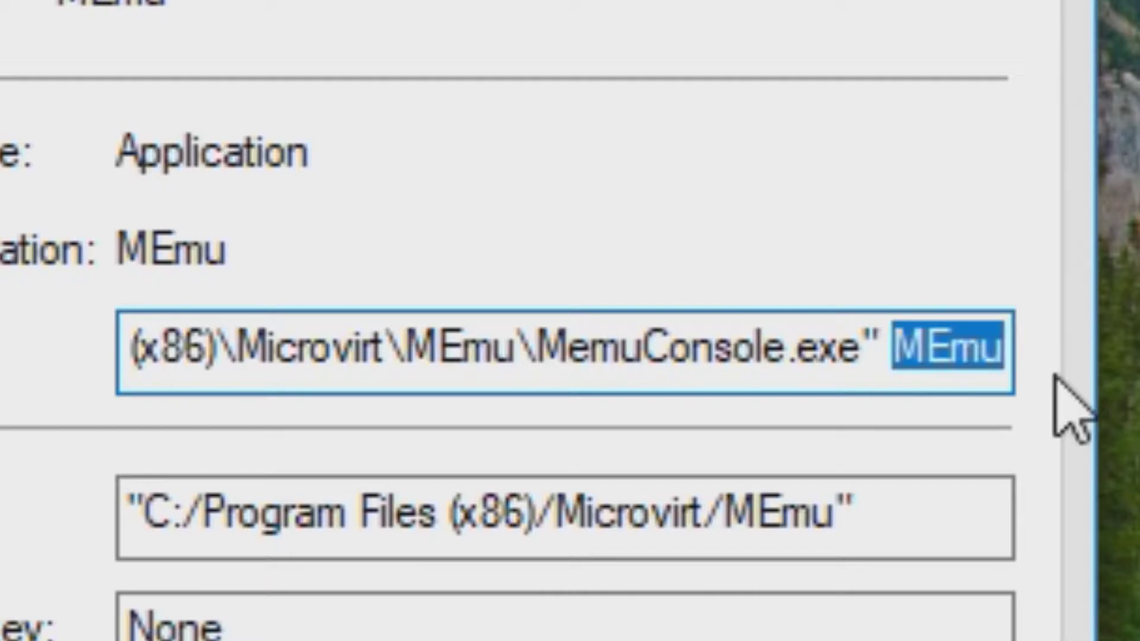
left_click(924, 347)
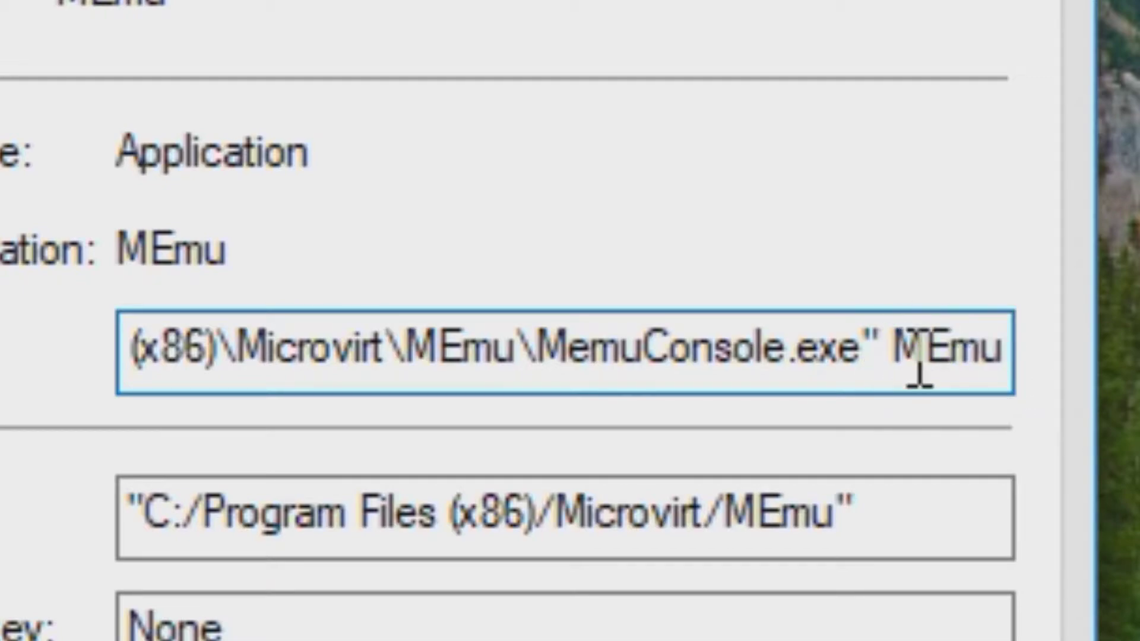
left_click_drag(904, 354, 983, 351)
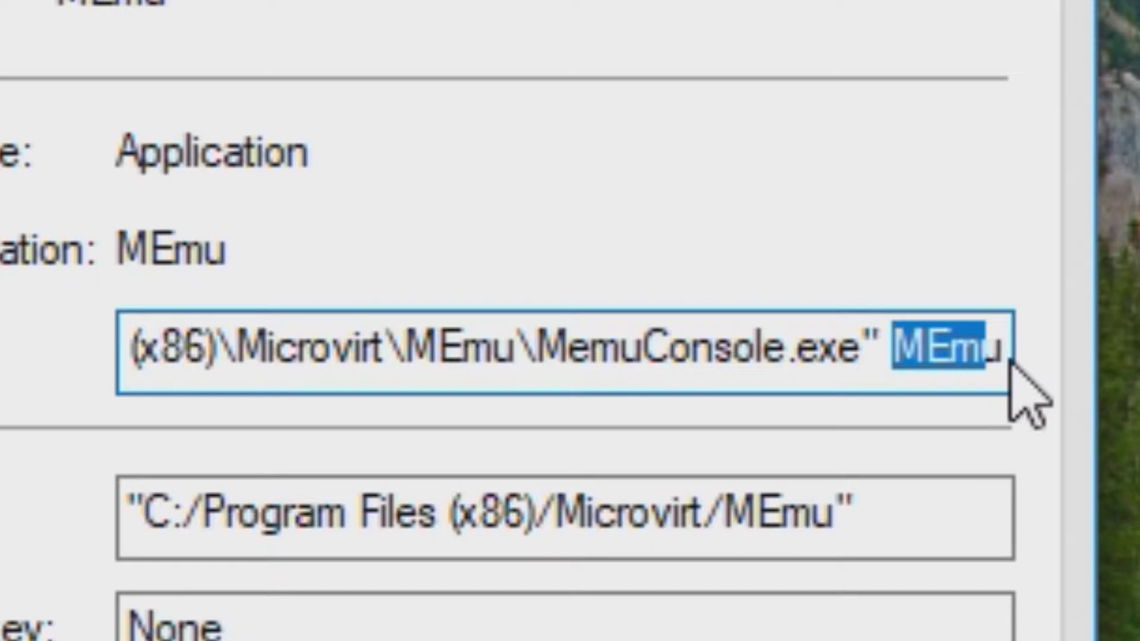
left_click(1003, 350)
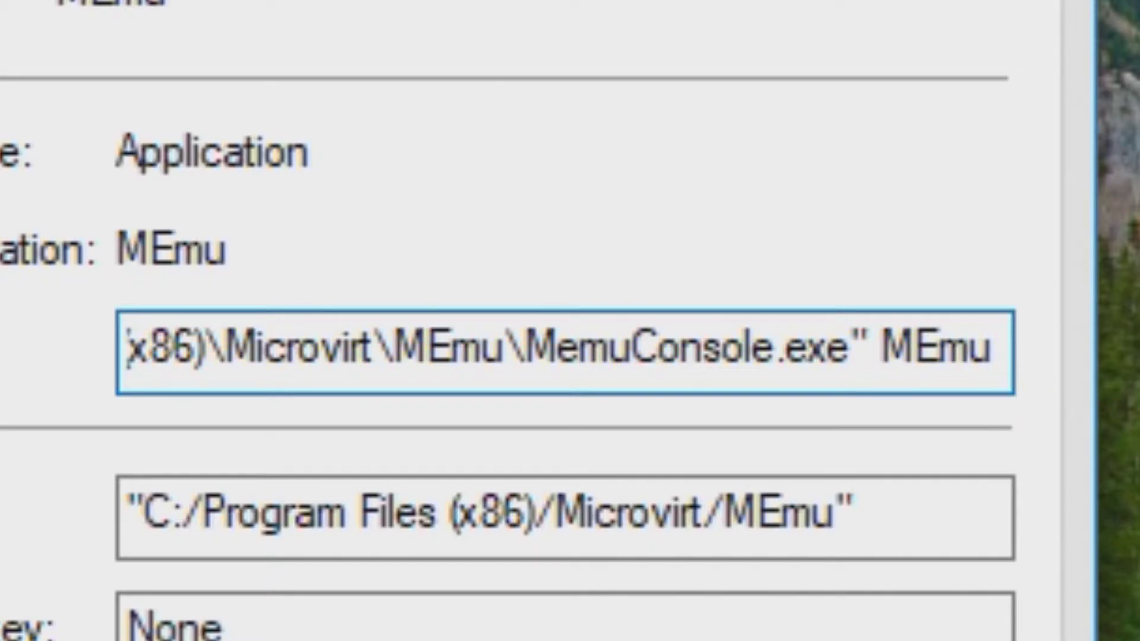
type("-writable-system")
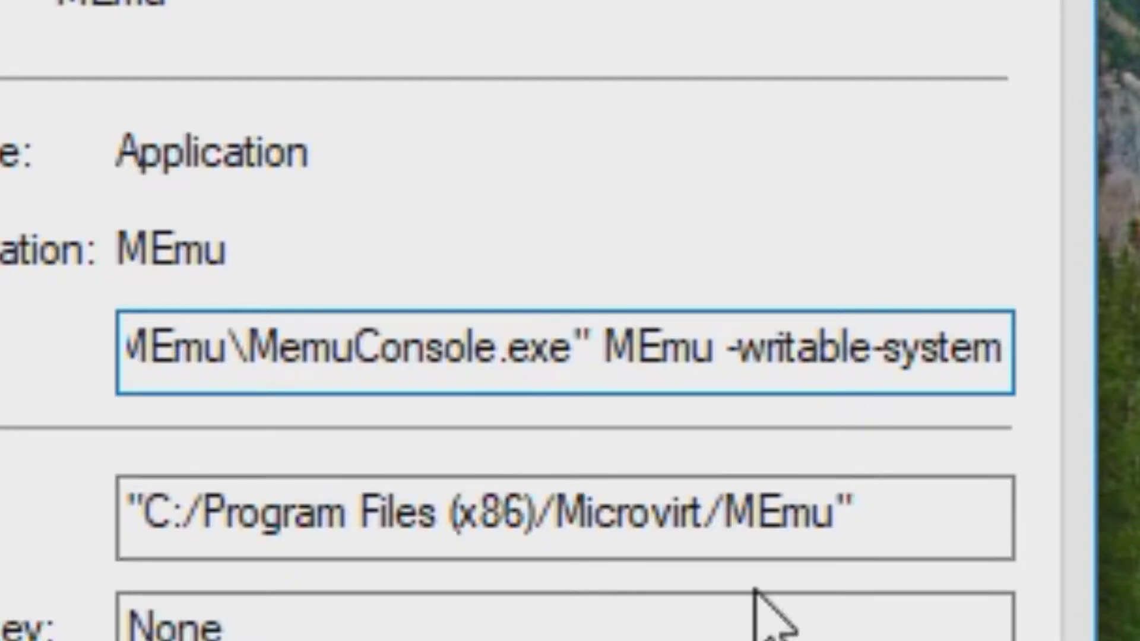
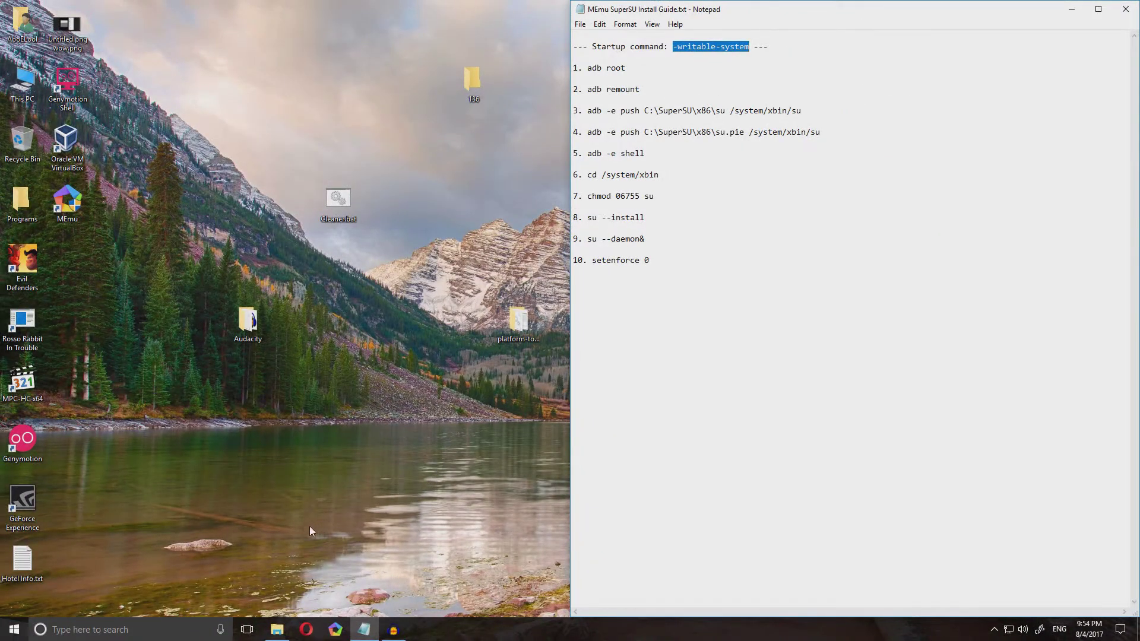
Launch MEmu with administrator approval and open its install folder in File Explorer
double_click(68, 203)
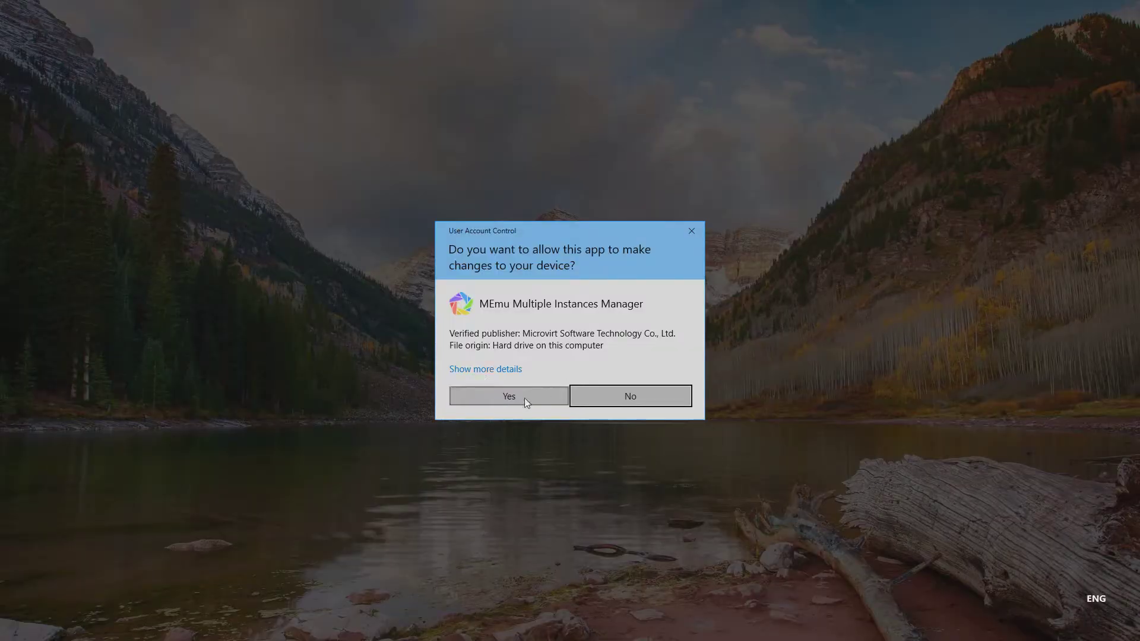
left_click(526, 398)
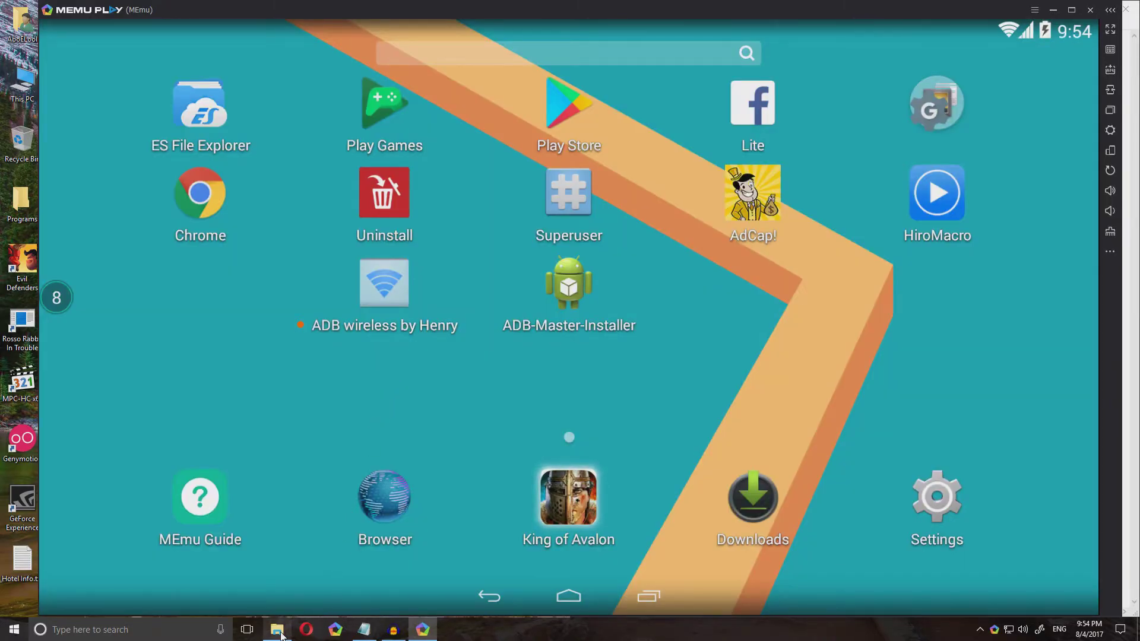
left_click(282, 635)
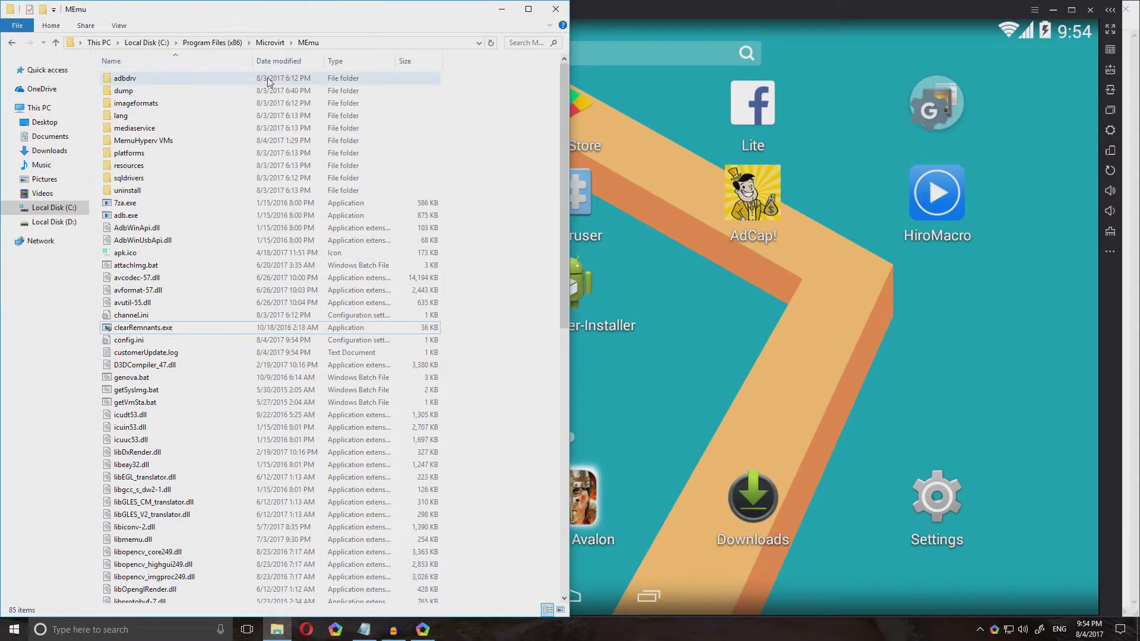
Open a PowerShell window in the MEmu install folder from the folder's context menu
left_click(172, 331)
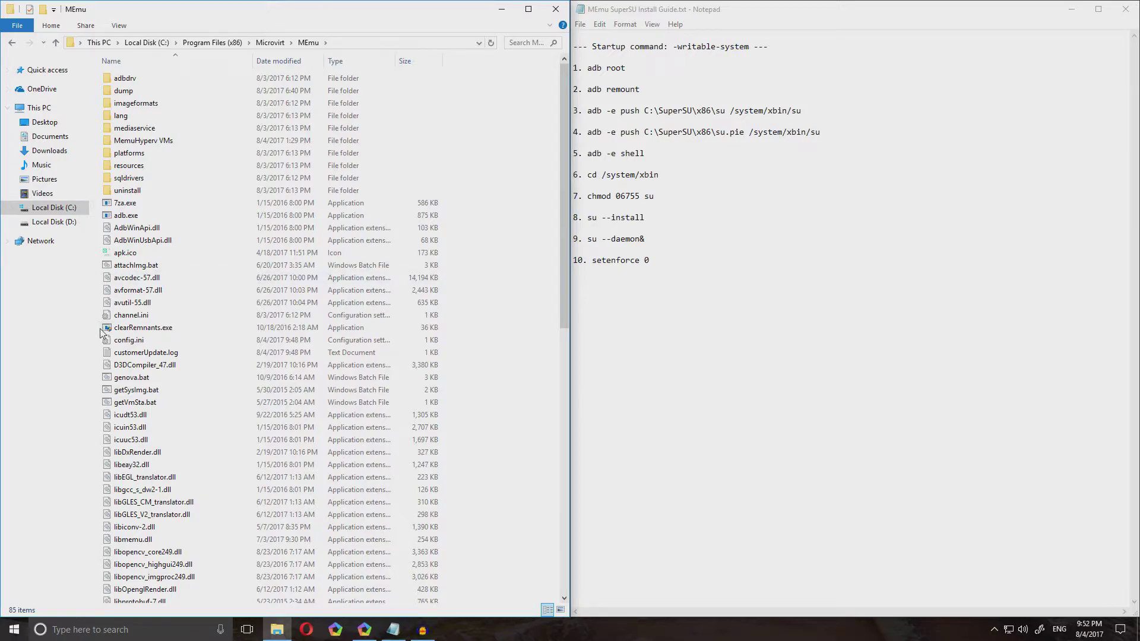
right_click(143, 327)
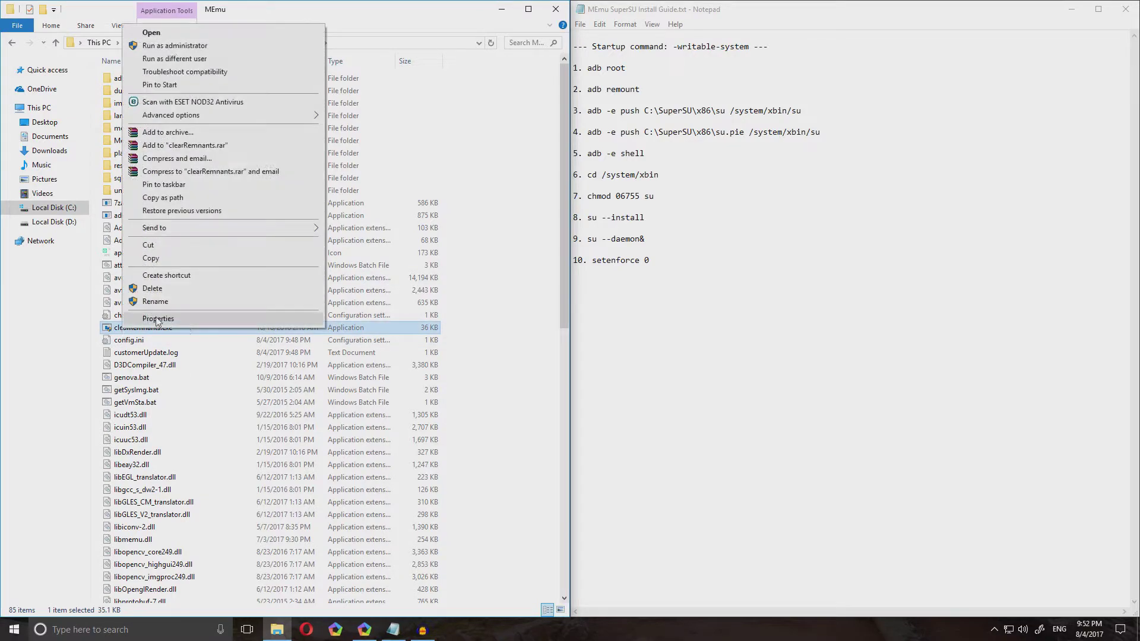
left_click(95, 339)
right_click(95, 329)
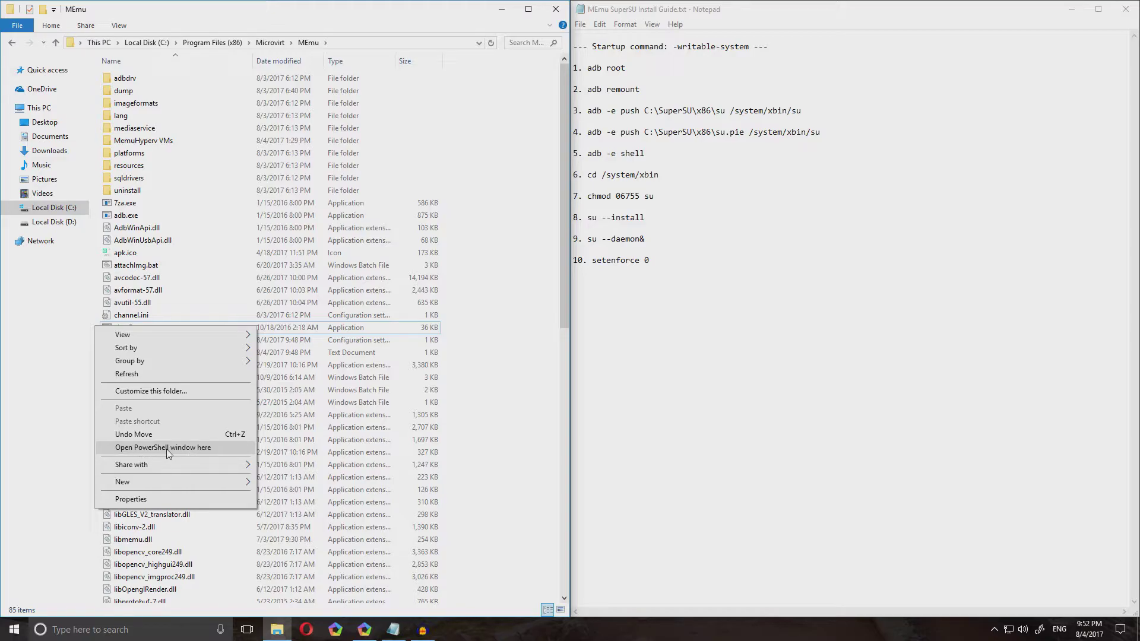
left_click(151, 449)
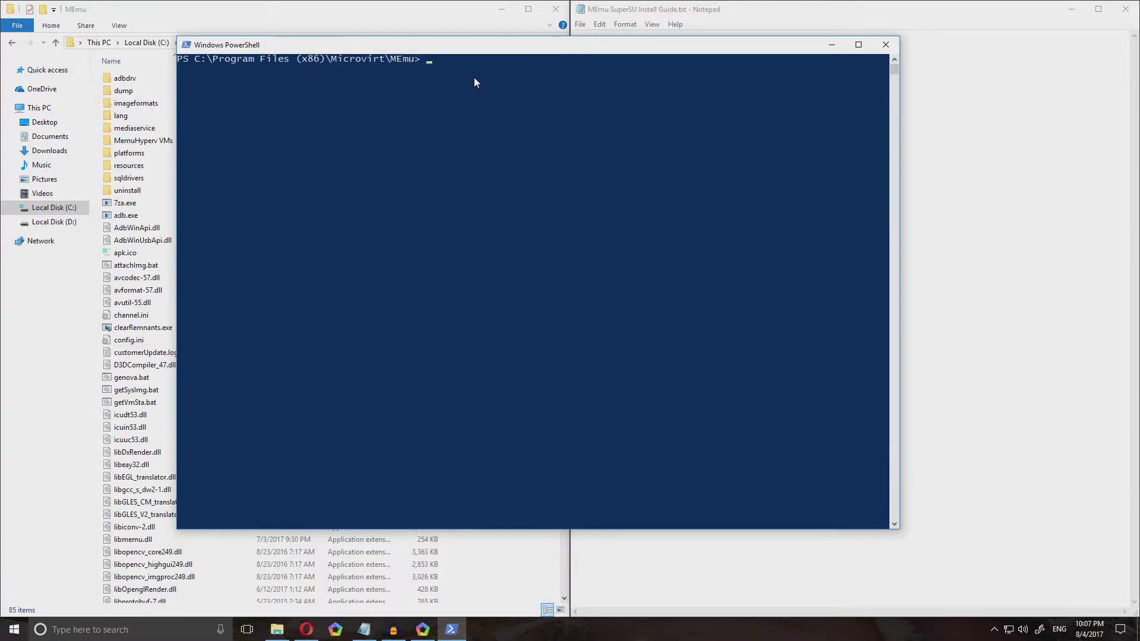
List the emulator with adb devices, then restart adbd as root with adb root
type("adb devices")
key("Return")
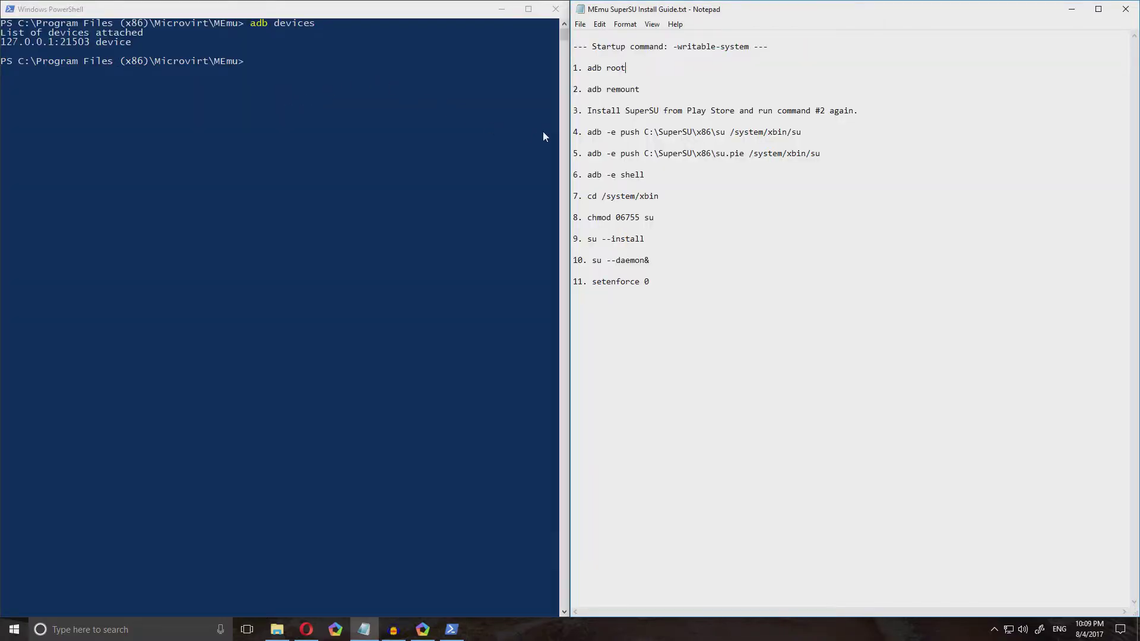
left_click_drag(628, 69, 588, 69)
key("ctrl+c")
left_click(358, 101)
right_click(358, 100)
key("Return")
Remount the emulator's system partition as writable with adb remount
left_click_drag(640, 89, 588, 90)
key("ctrl+c")
left_click(390, 180)
right_click(390, 180)
key("Return")
left_click(605, 110)
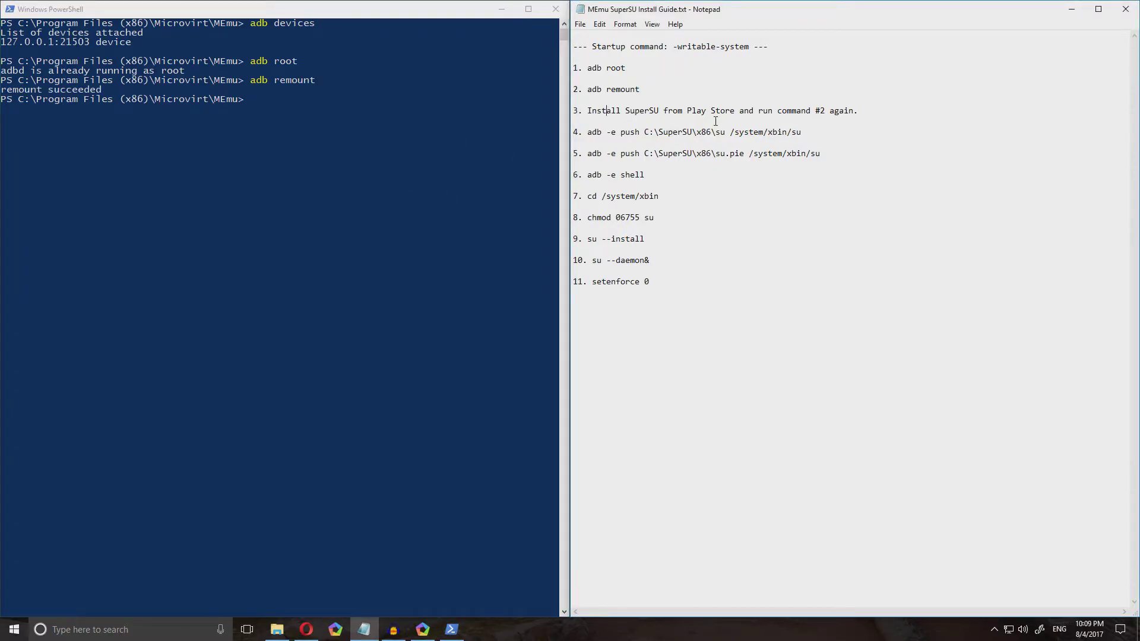
left_click_drag(641, 90, 588, 90)
left_click(422, 630)
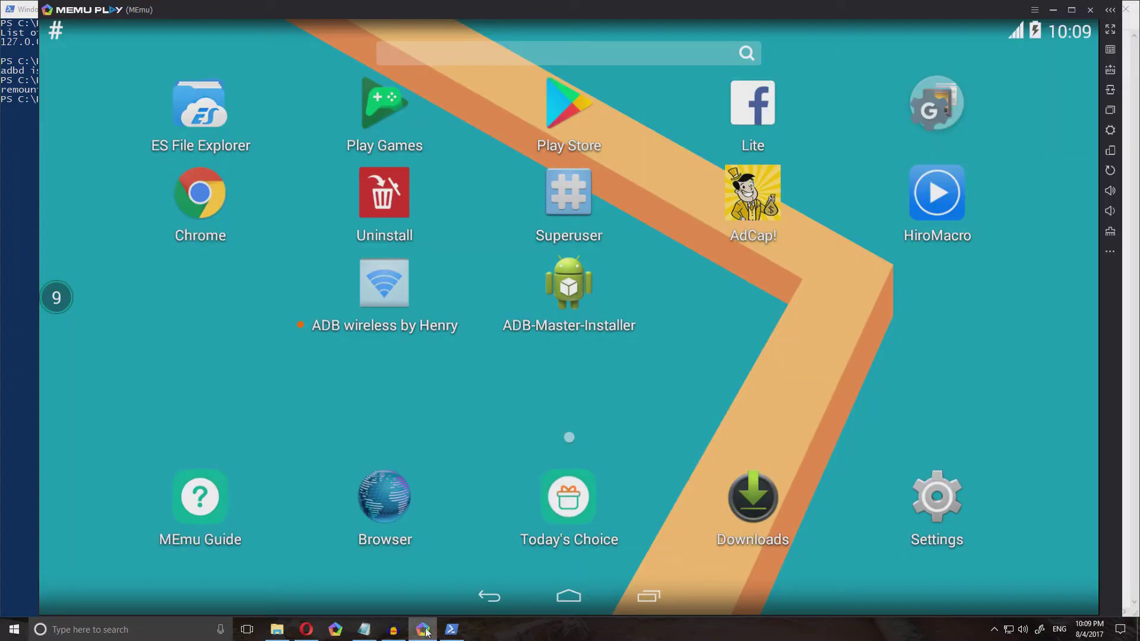
Search the Play Store for 'supersu'
left_click(541, 110)
left_click(457, 97)
type("supersu")
key("Return")
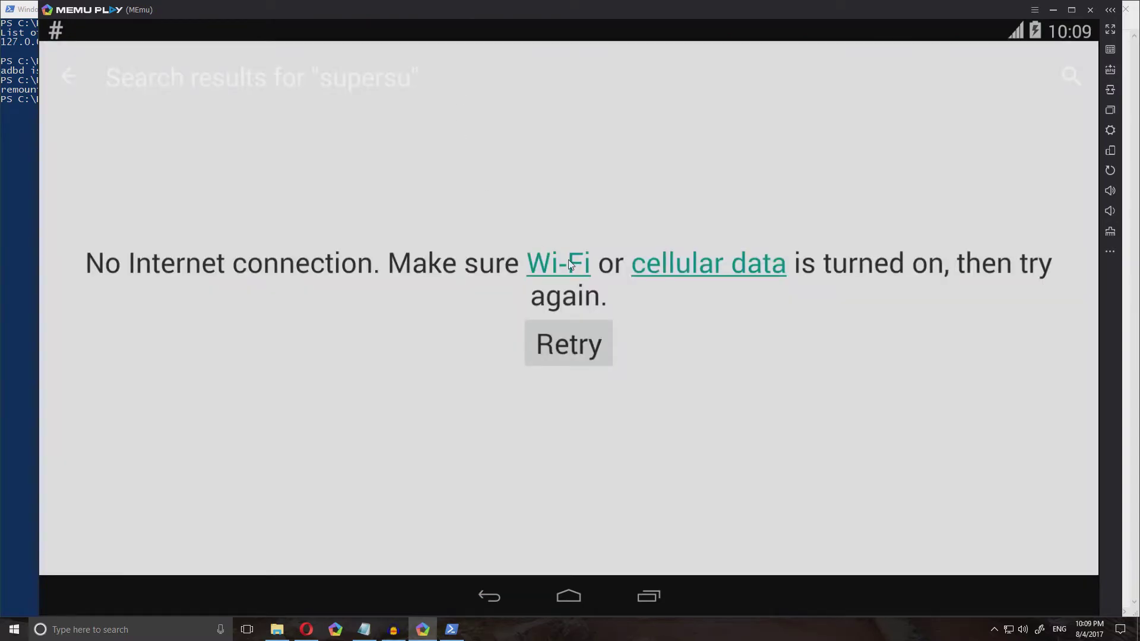
Reconnect Wi-Fi to MEmuWiFi by toggling it off and on, then return to the Play Store
left_click_drag(677, 29, 676, 226)
left_click(675, 226)
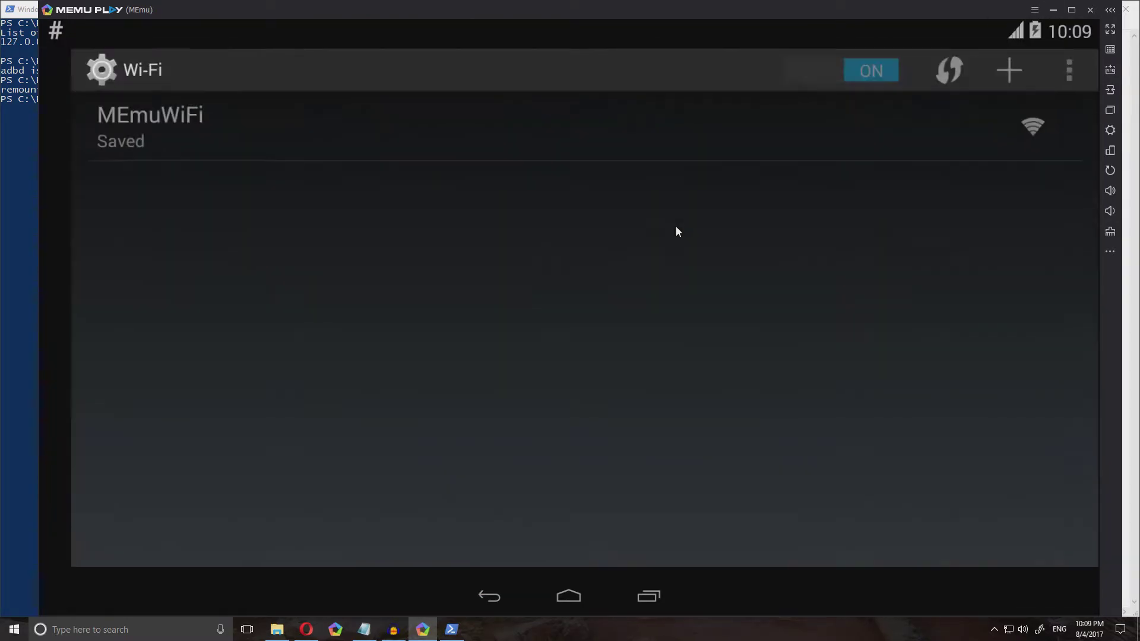
left_click(665, 139)
left_click(769, 397)
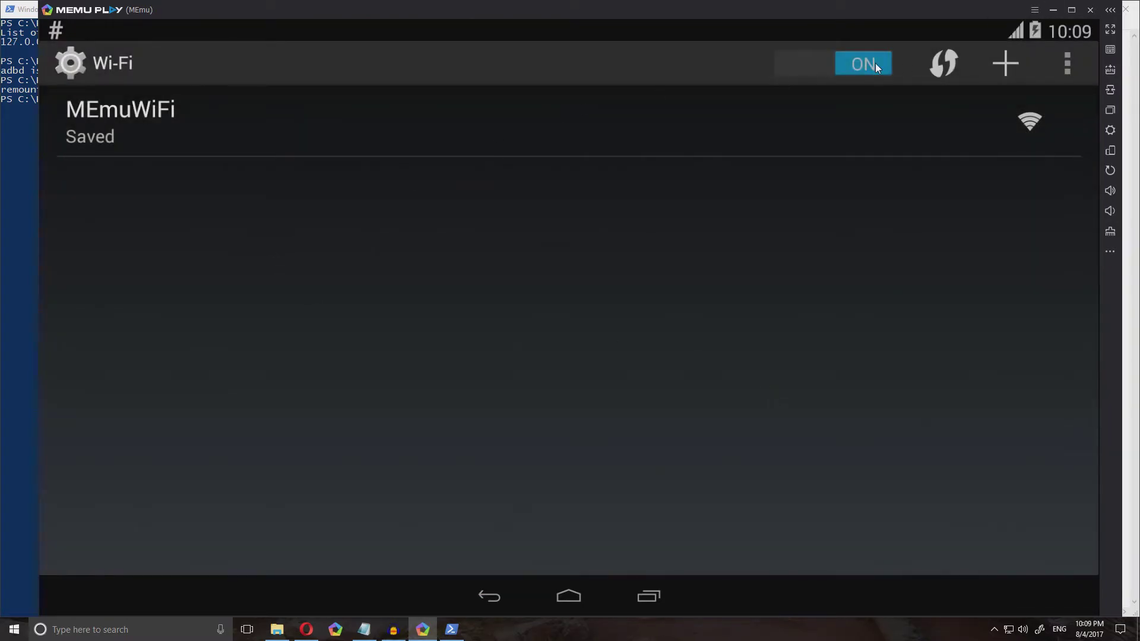
left_click(515, 137)
left_click(774, 413)
left_click(823, 66)
left_click(822, 67)
left_click(649, 595)
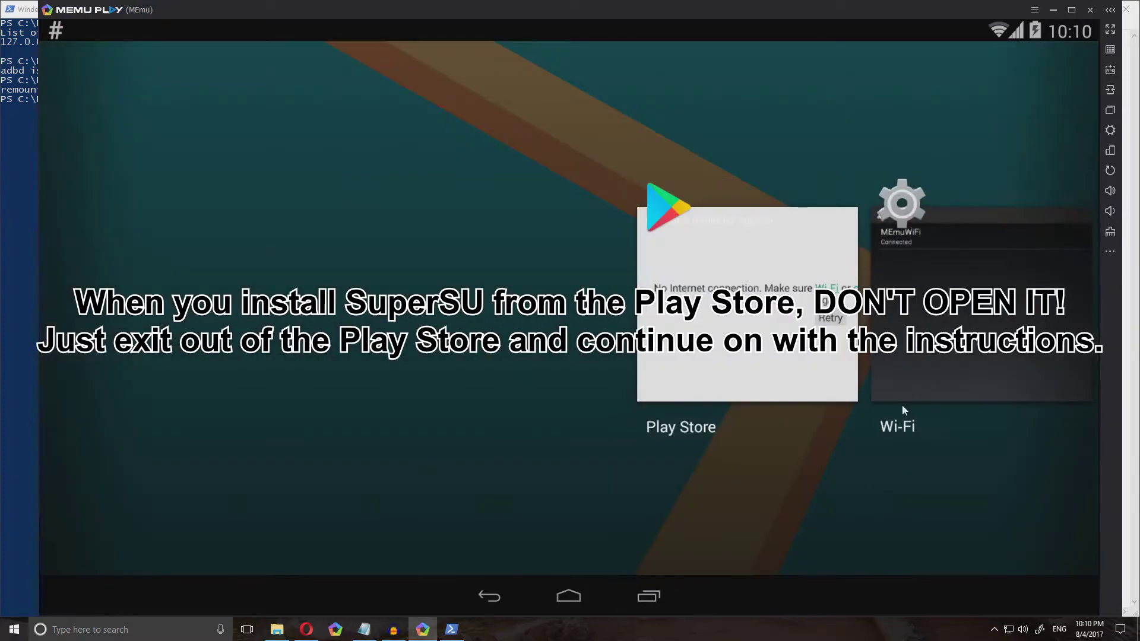
left_click(653, 321)
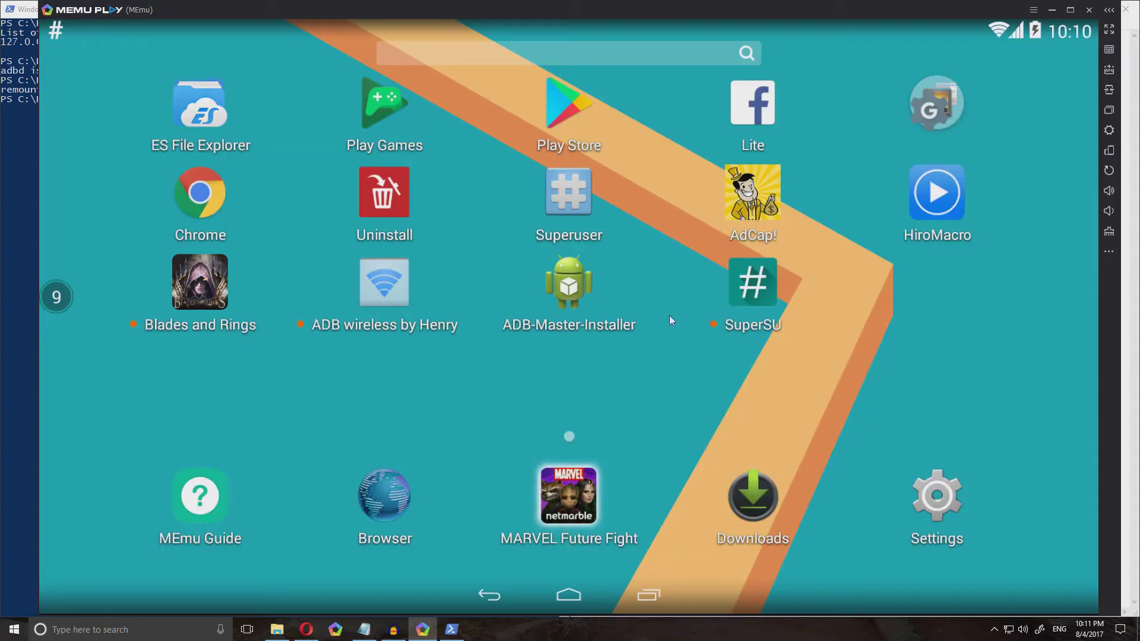
Run adb remount again in PowerShell, pasted from the install guide
left_click(451, 629)
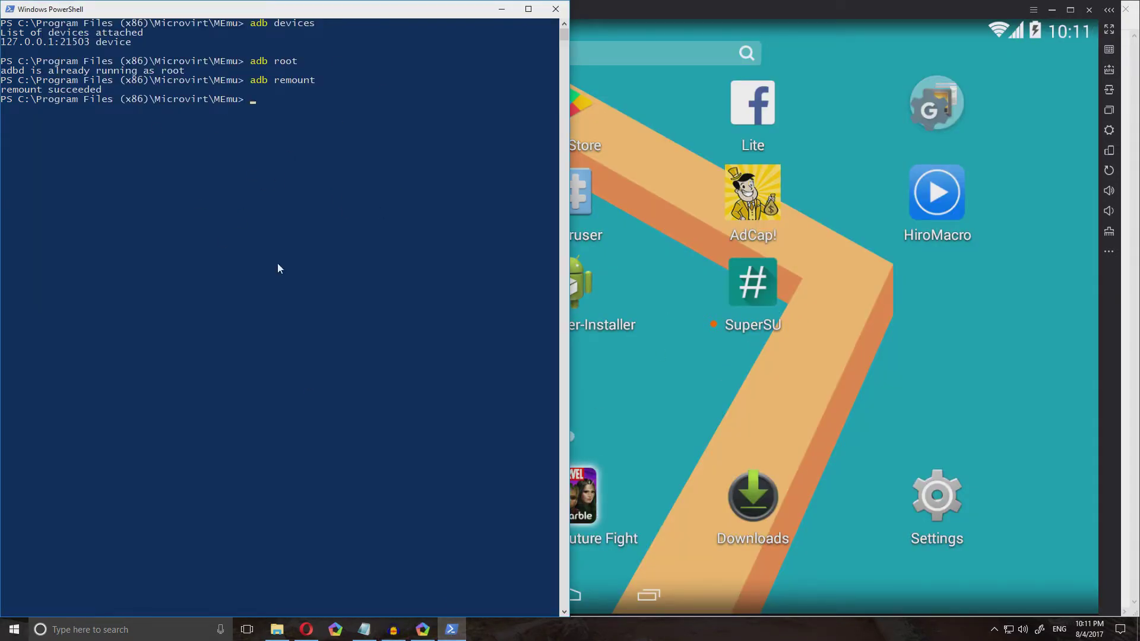
left_click(365, 631)
left_click_drag(640, 89, 587, 89)
key("ctrl+c")
left_click(383, 127)
right_click(383, 127)
key("Return")
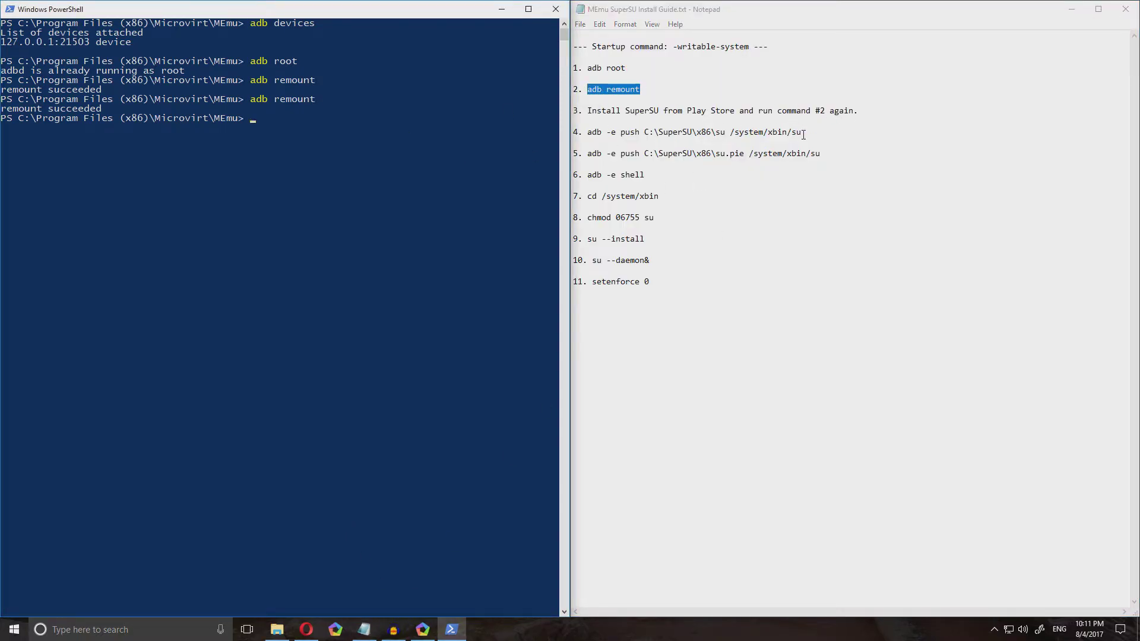
Push su and su.pie to /system/xbin with the two adb push commands
left_click_drag(804, 132, 587, 131)
key("ctrl+c")
left_click(355, 149)
right_click(355, 148)
key("Return")
left_click_drag(820, 153, 588, 155)
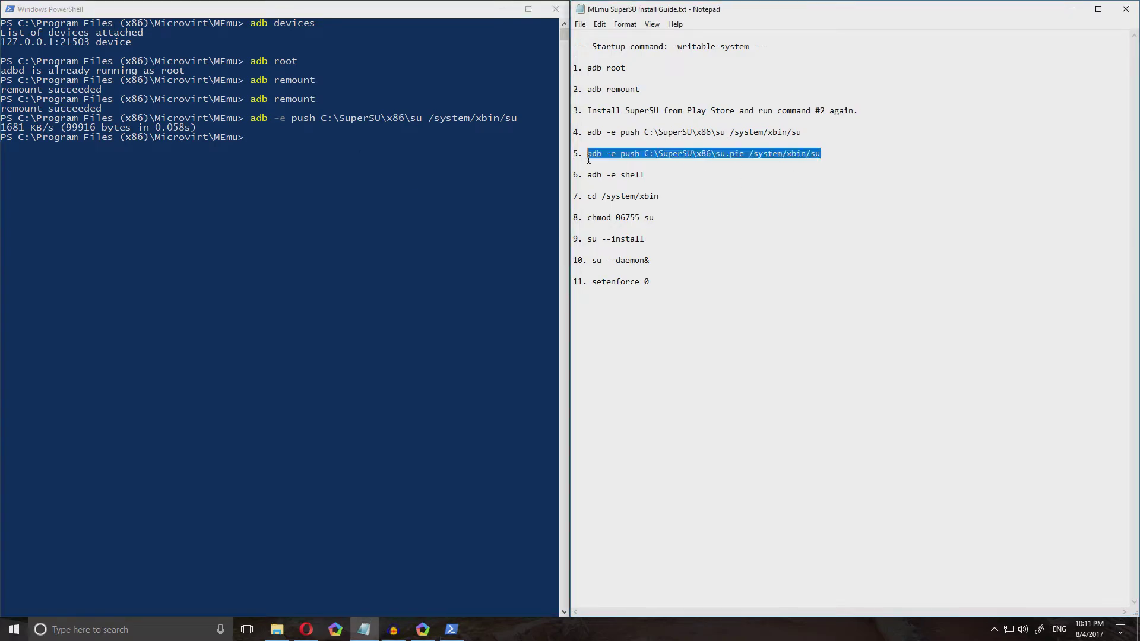
key("ctrl+c")
left_click(325, 194)
right_click(326, 194)
key("Return")
Open the emulator shell with adb -e shell and change into /system/xbin
left_click_drag(587, 174, 644, 175)
key("ctrl+c")
left_click(254, 192)
right_click(254, 192)
key("Return")
key("ctrl+c")
left_click_drag(587, 196, 592, 284)
right_click(160, 222)
key("Return")
Run chmod 06755 su, su --install, su --daemon& and setenforce 0 in the shell
key("ctrl+c")
right_click(269, 249)
key("Return")
key("ctrl+c")
right_click(108, 234)
key("Return")
key("ctrl+c")
right_click(254, 283)
key("Return")
key("ctrl+c")
right_click(219, 295)
key("Return")
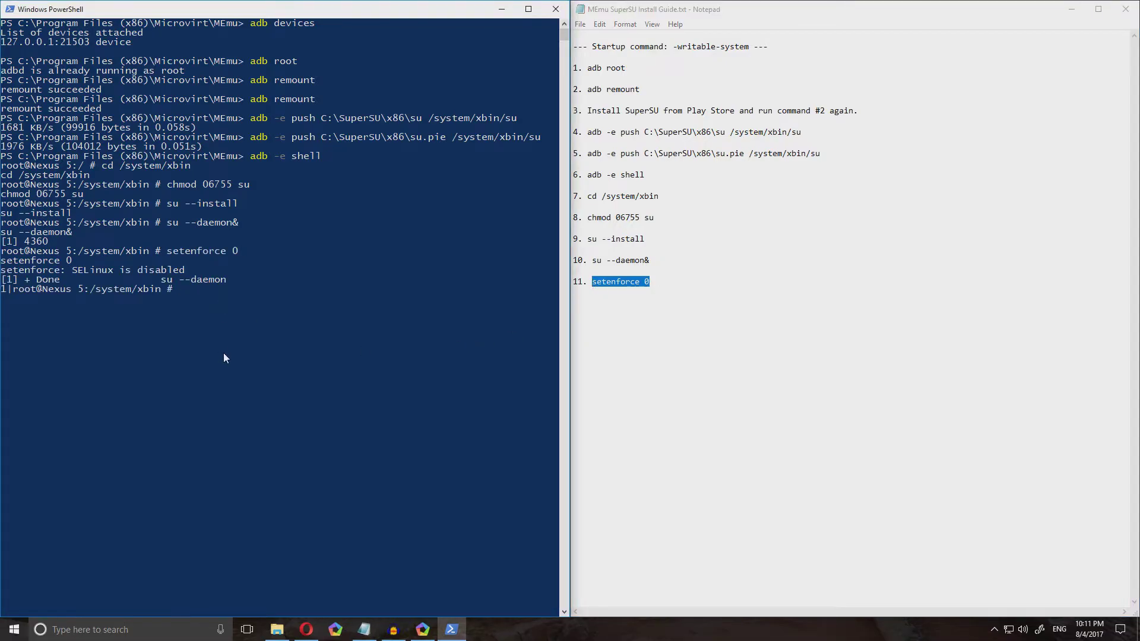
left_click(422, 628)
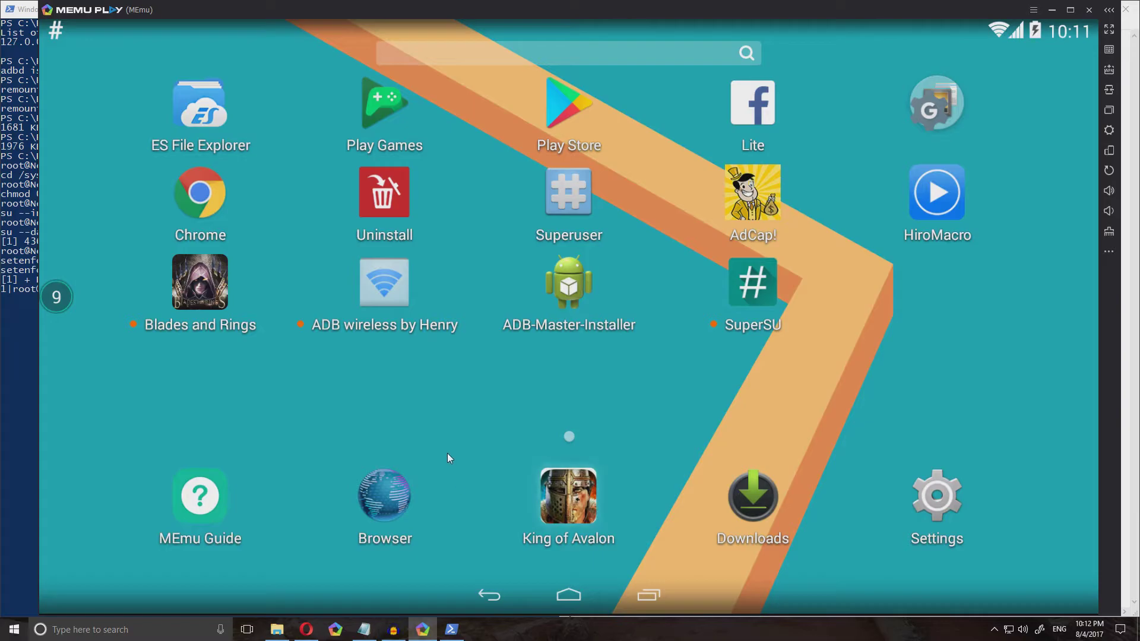
Close MEmu and relaunch it through the Multiple Instances Manager
left_click(1092, 10)
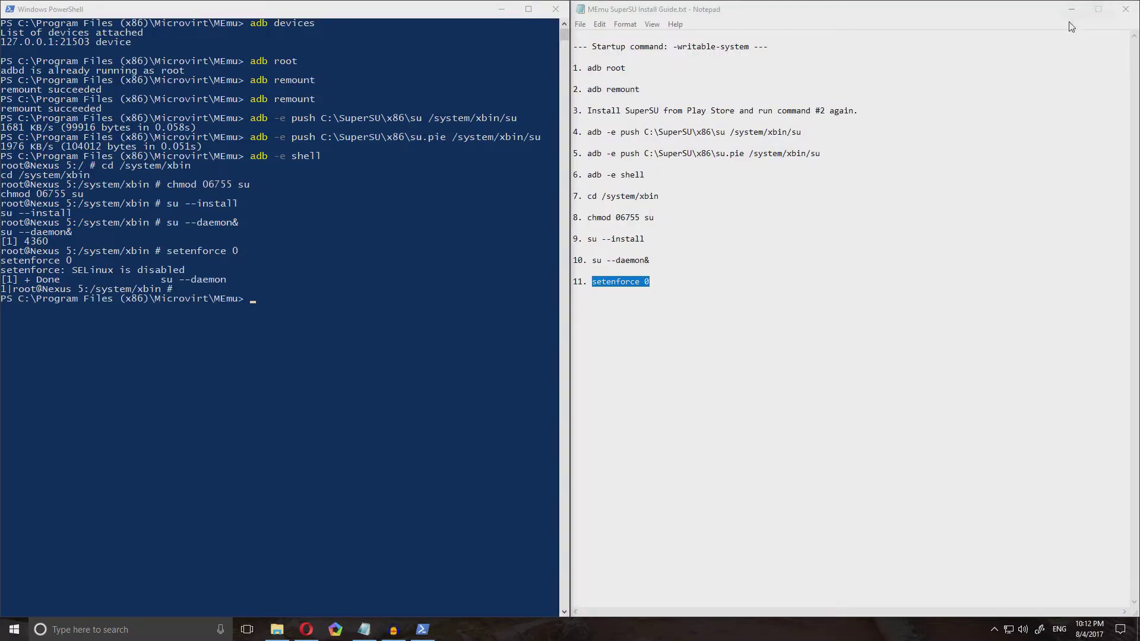
left_click(336, 628)
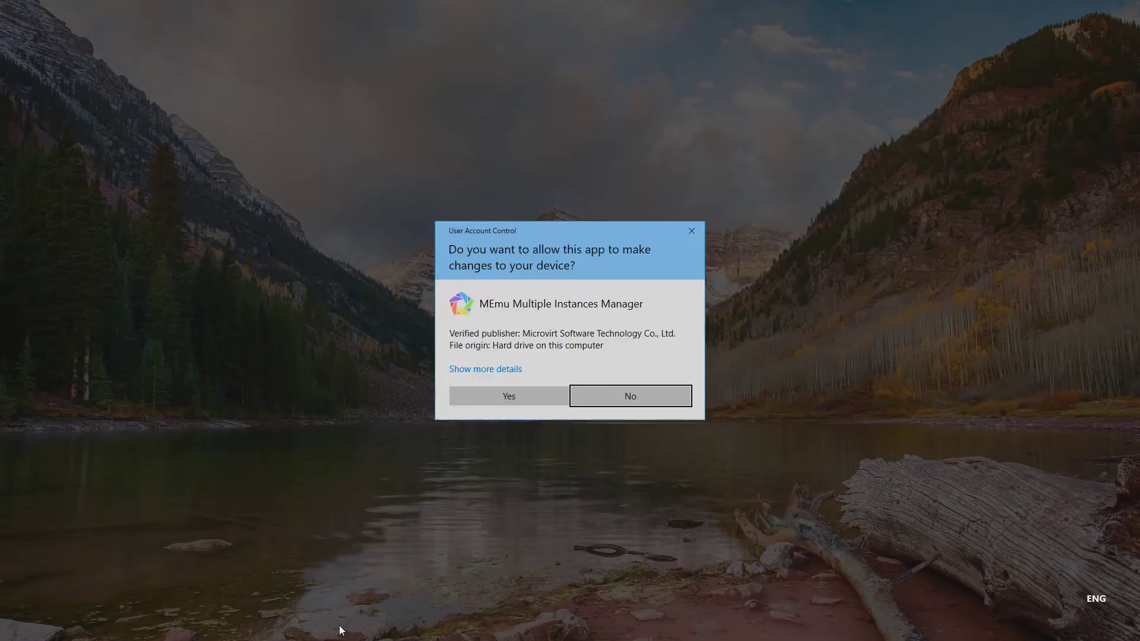
left_click(508, 398)
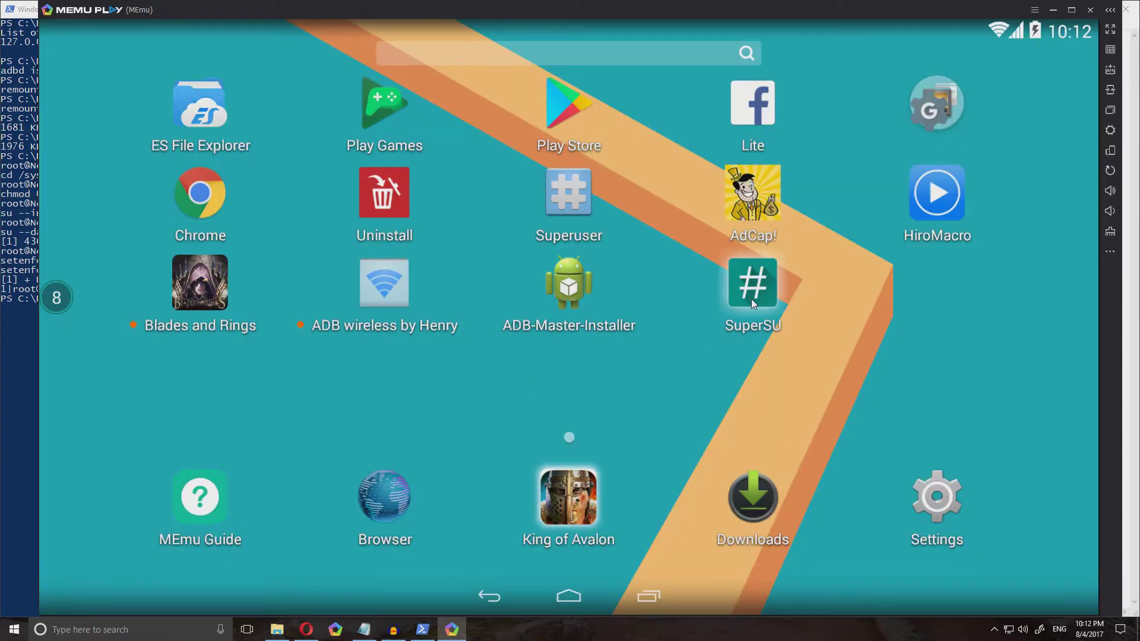
Update SuperSU's SU binary using the Normal installation, then dismiss the success and follow-up prompts
left_click(750, 298)
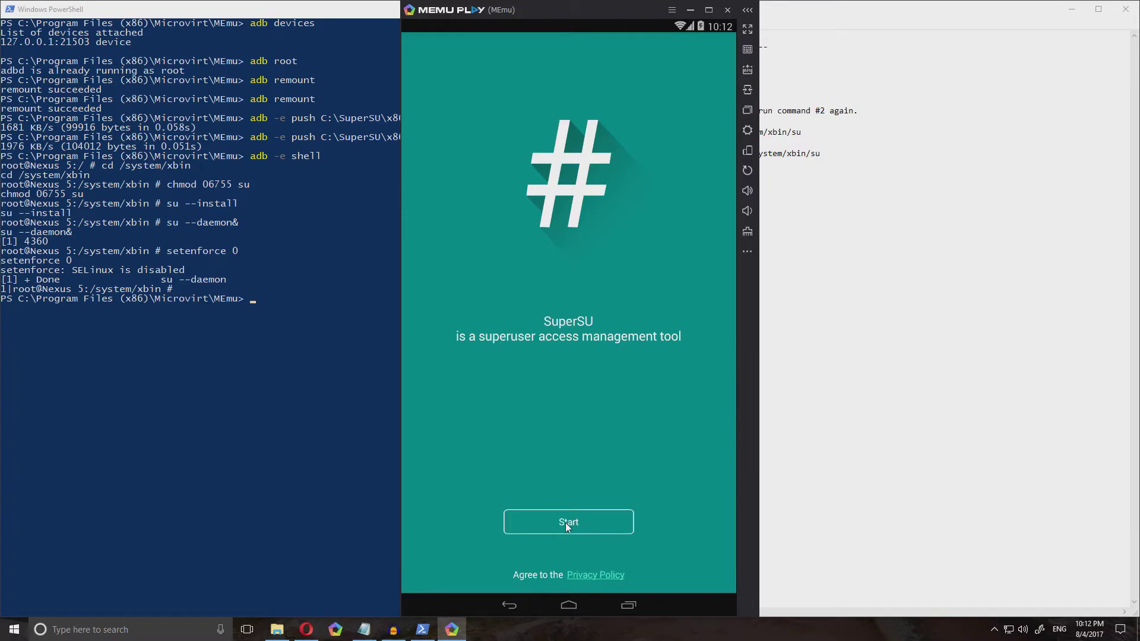
left_click(567, 523)
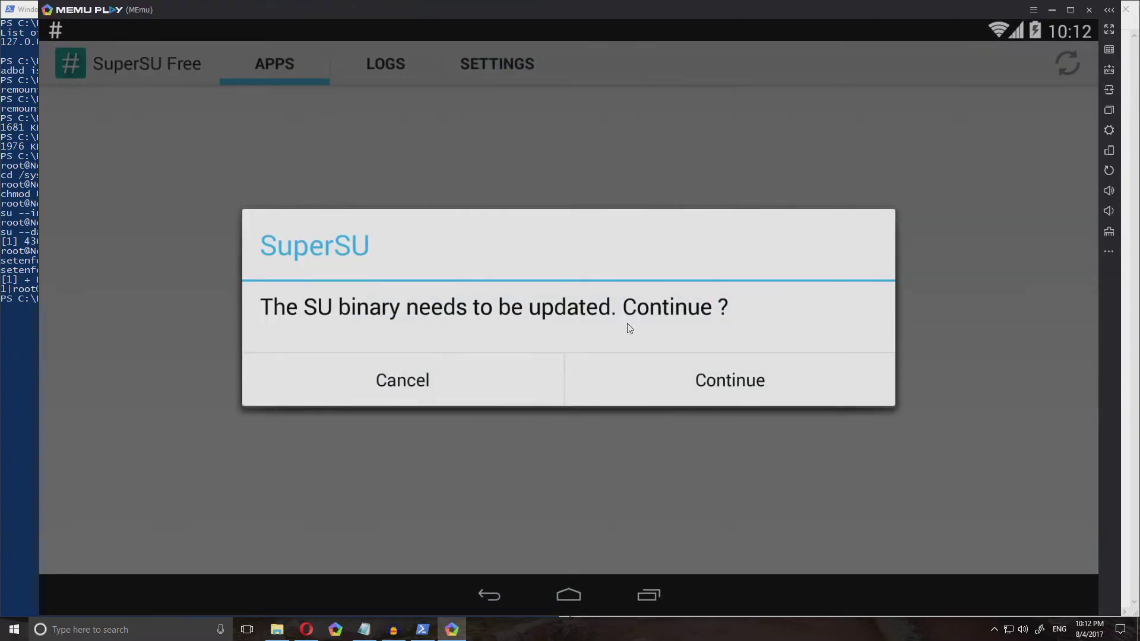
left_click(719, 381)
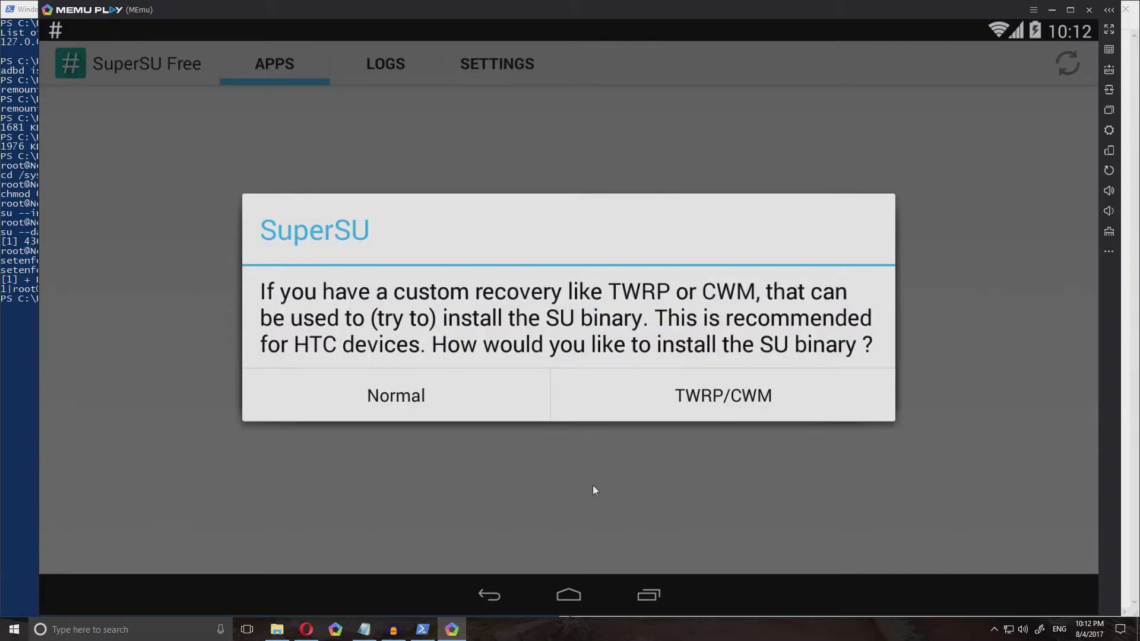
left_click(417, 409)
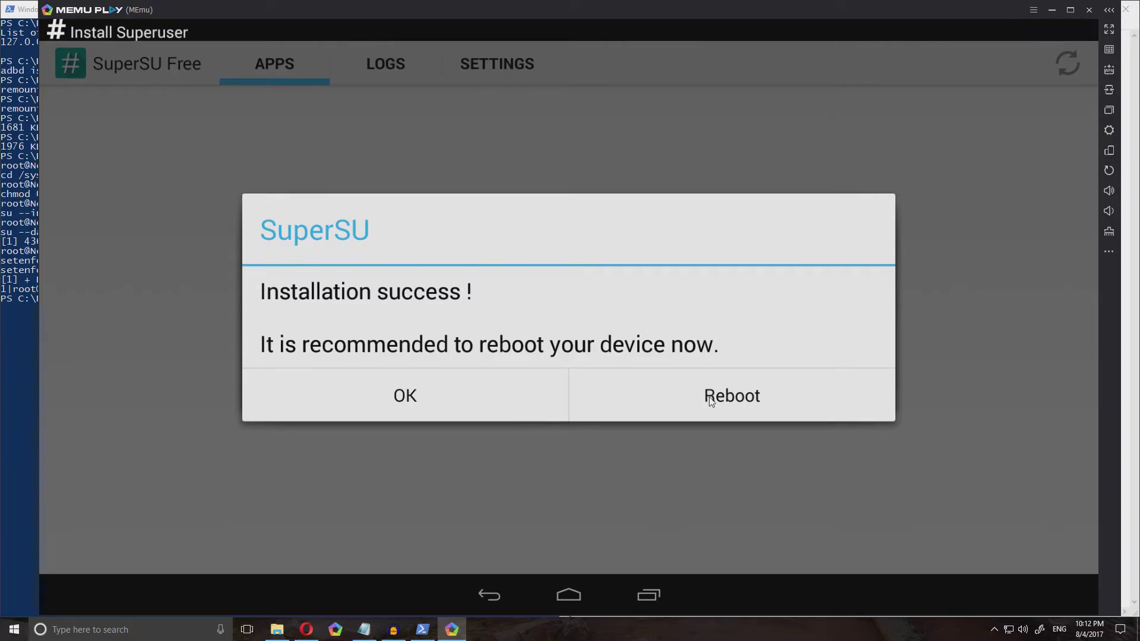
left_click(486, 402)
left_click(408, 390)
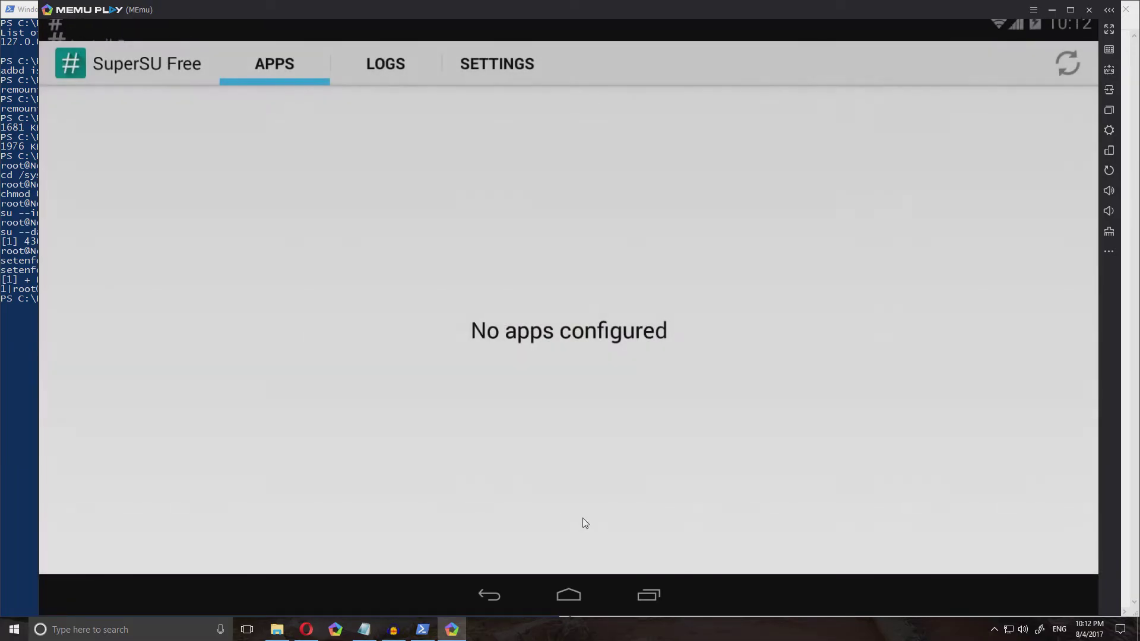
left_click(568, 595)
left_click(664, 601)
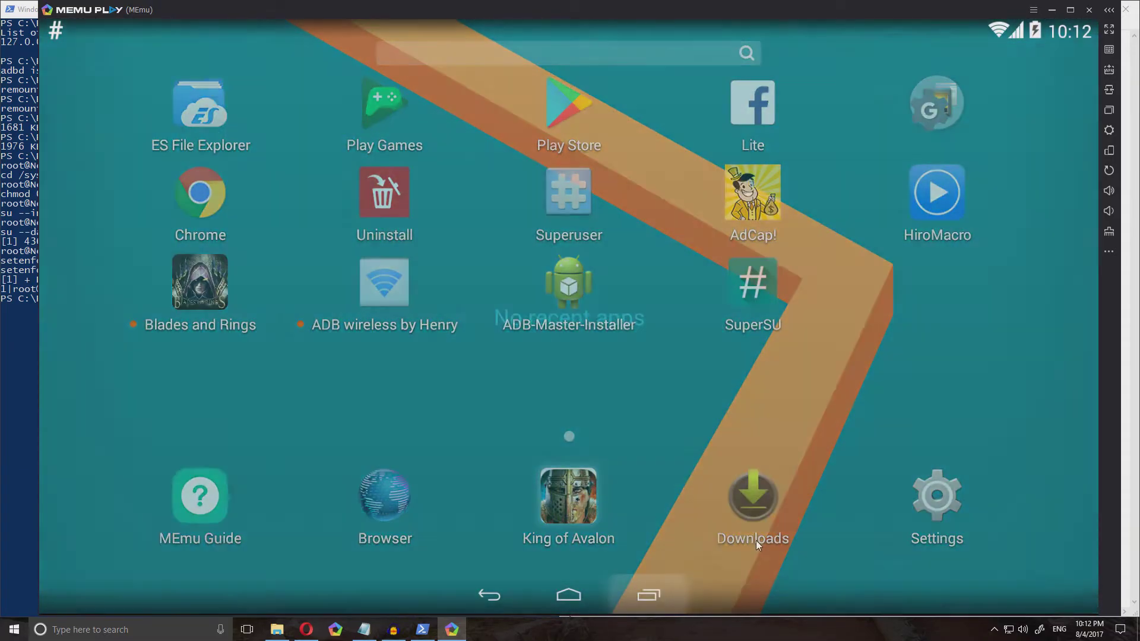
Dismiss Recents, close MEmu and relaunch it with administrator approval
left_click(1016, 375)
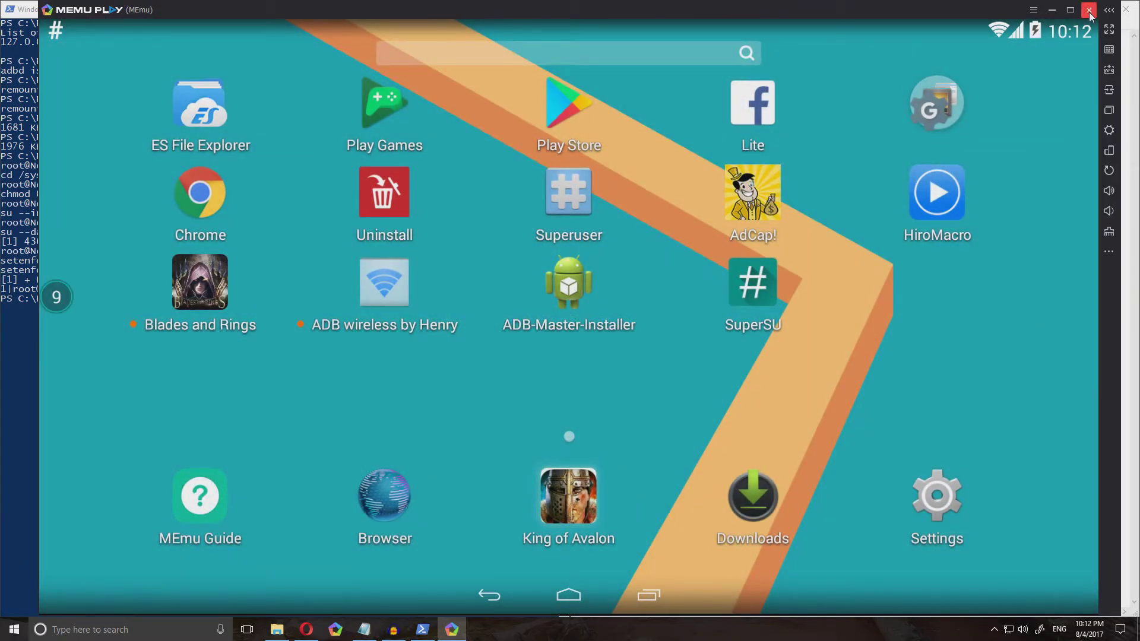
left_click(1089, 9)
left_click(336, 630)
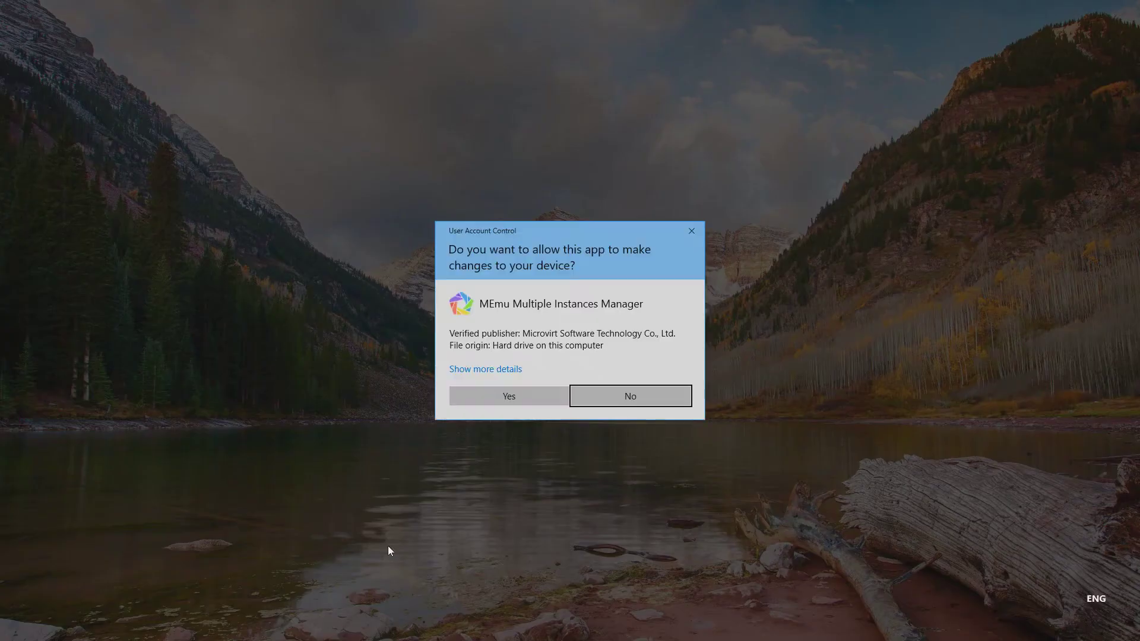
left_click(514, 396)
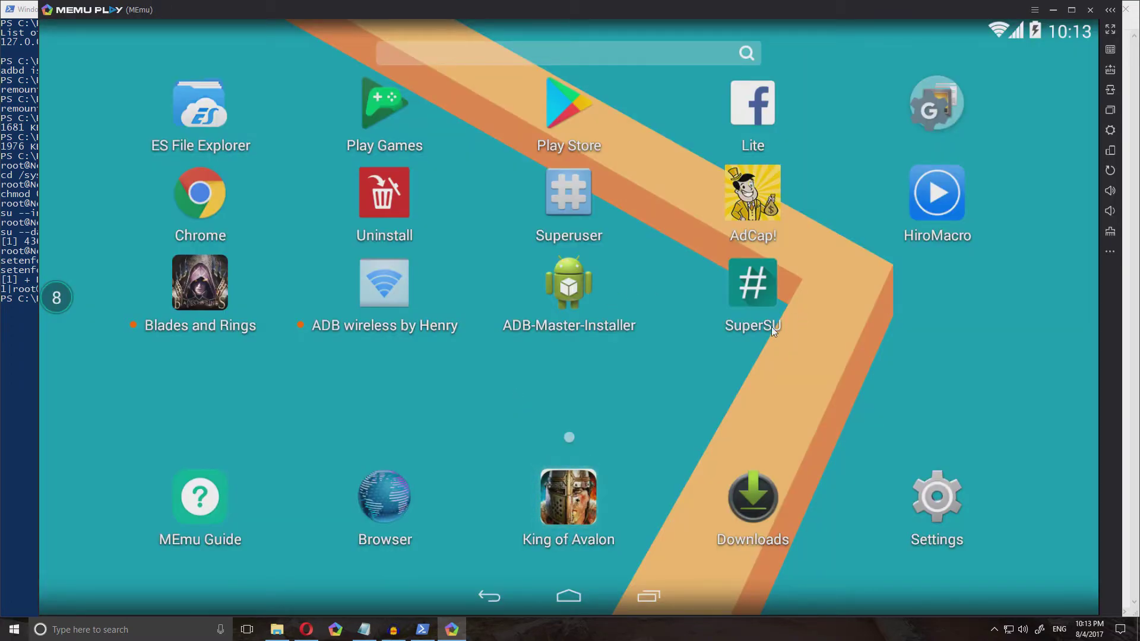
Uncheck Mount namespace separation in SuperSU's settings
left_click(751, 284)
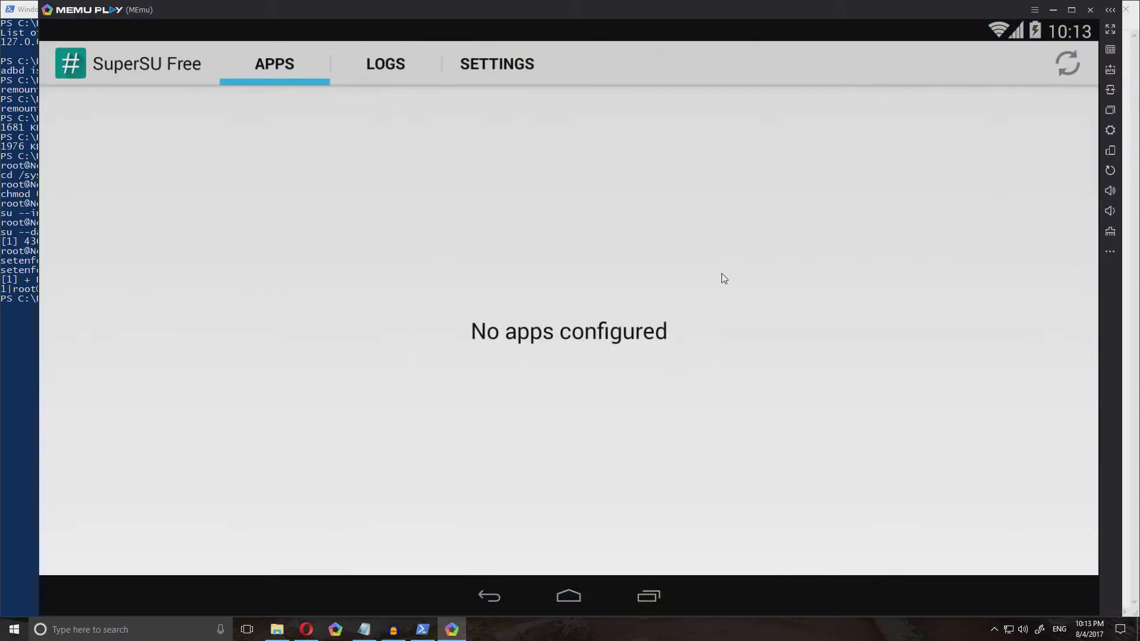
left_click(504, 65)
scroll(229, 324, "up", 1)
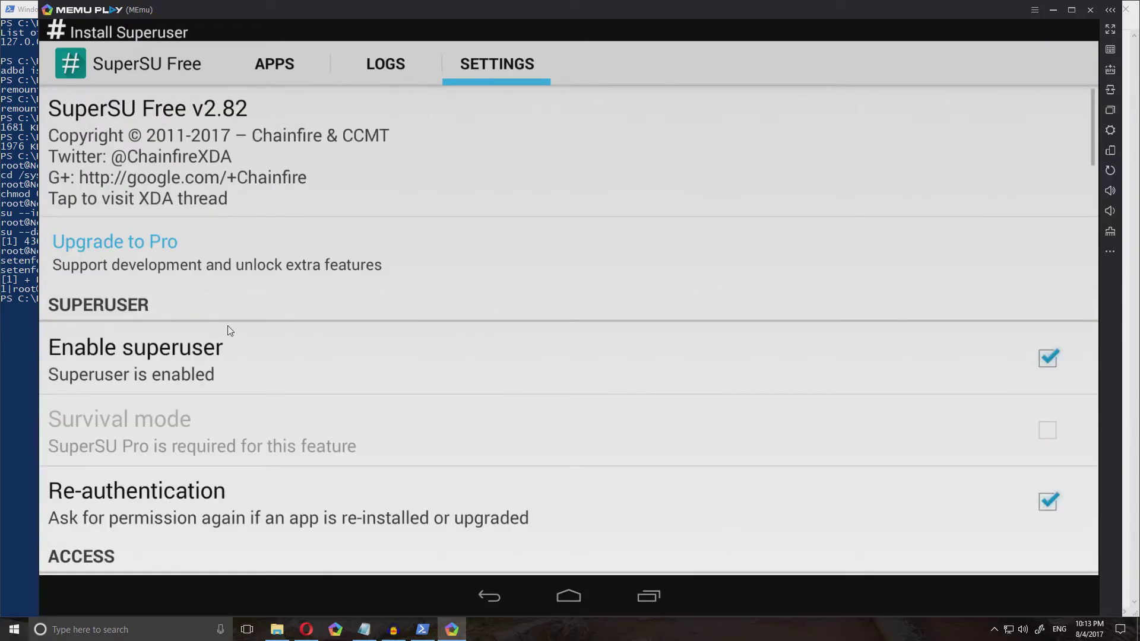
scroll(243, 325, "down", 2)
scroll(243, 326, "up", 2)
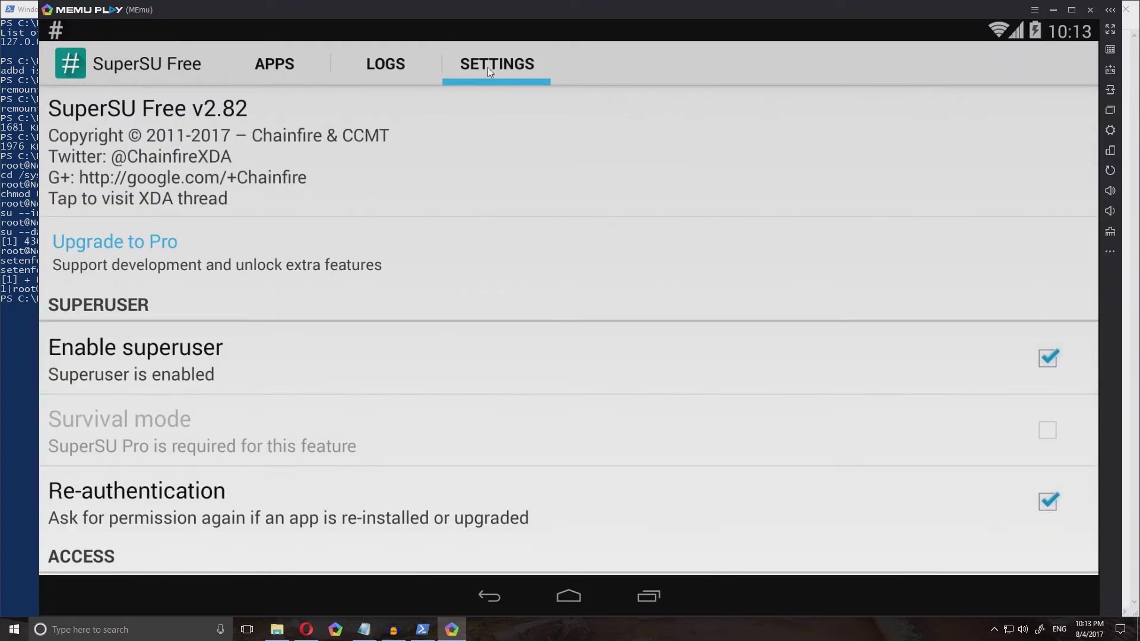
scroll(292, 335, "down", 5)
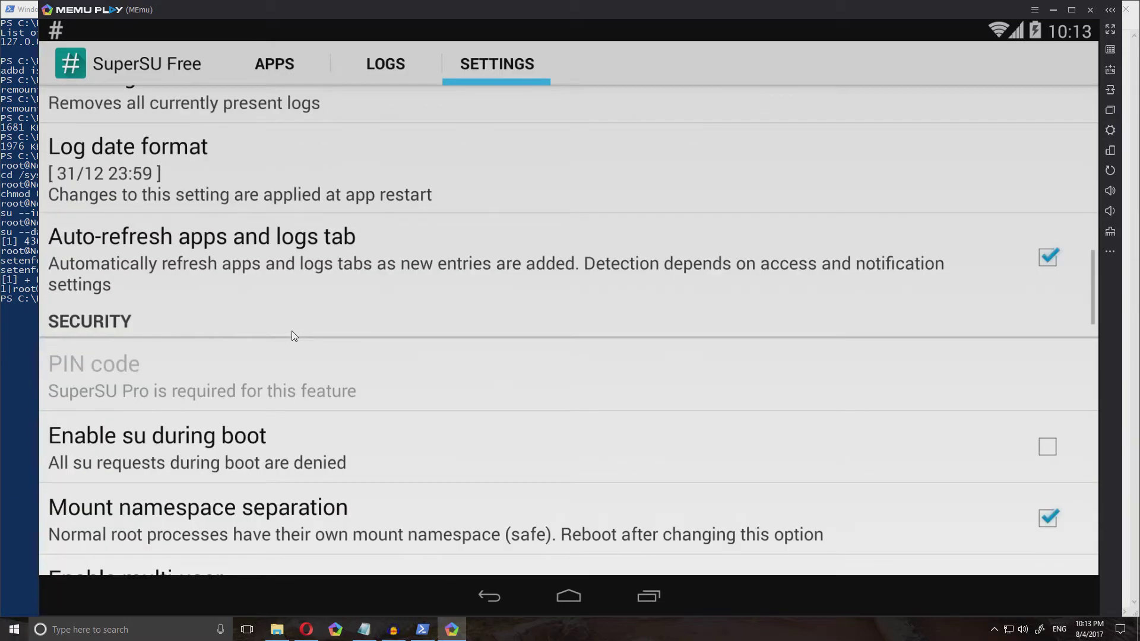
scroll(294, 336, "down", 2)
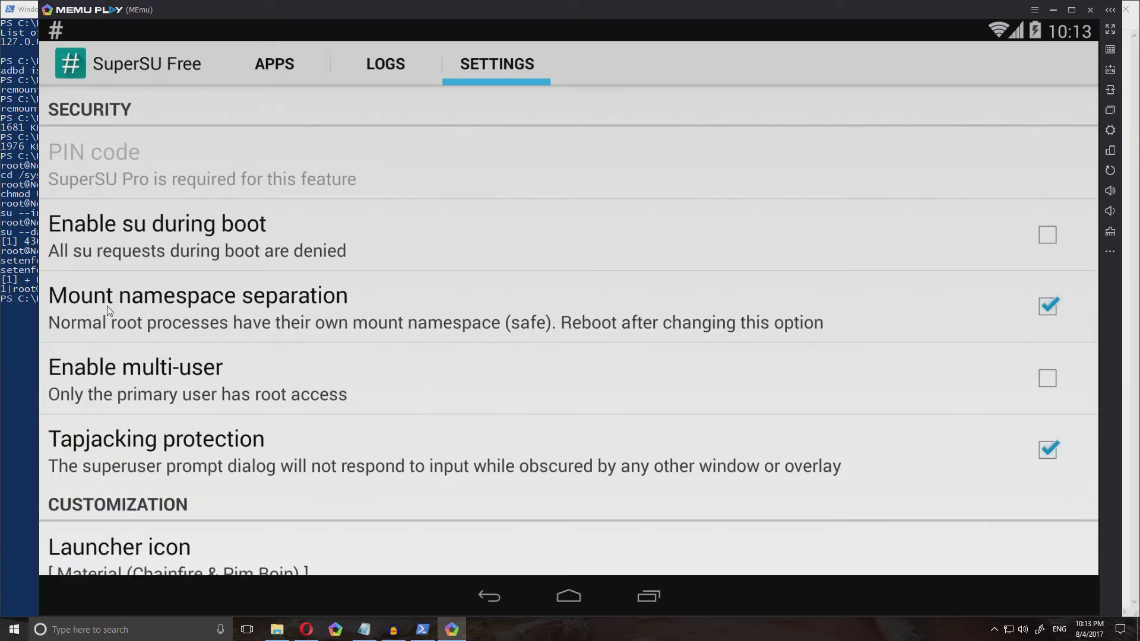
left_click(1051, 320)
Remove the other superuser apps from SuperSU's settings
scroll(347, 278, "down", 6)
scroll(349, 278, "down", 4)
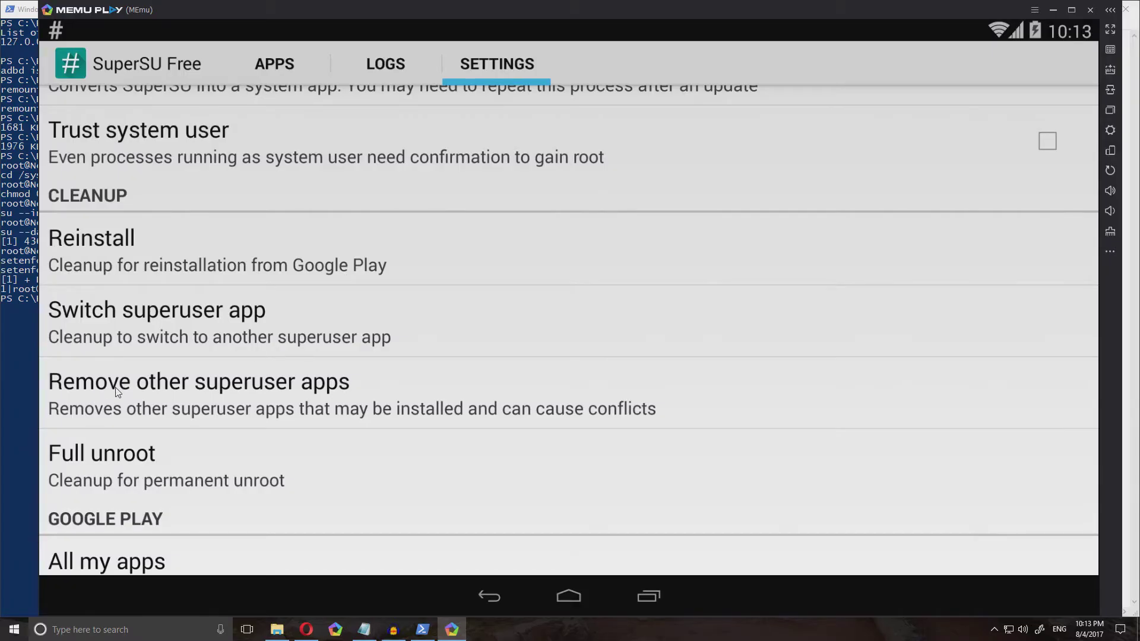
left_click(229, 387)
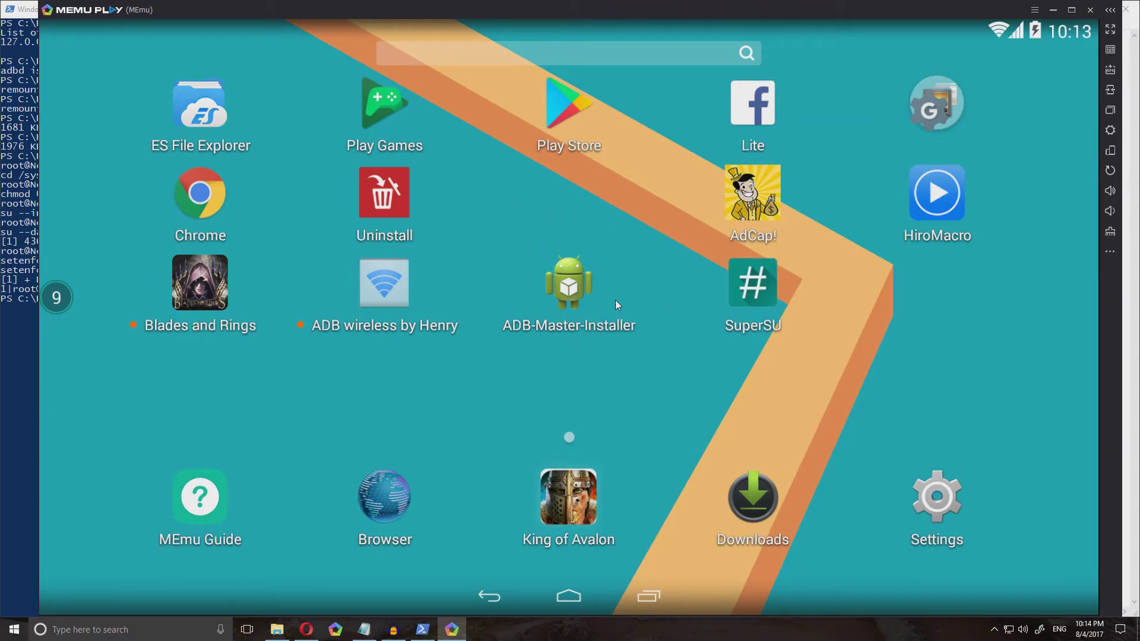
Tick Enable Pro in SuperSU's settings and confirm the app restart with OK
left_click(753, 291)
left_click(507, 69)
scroll(390, 311, "down", 20)
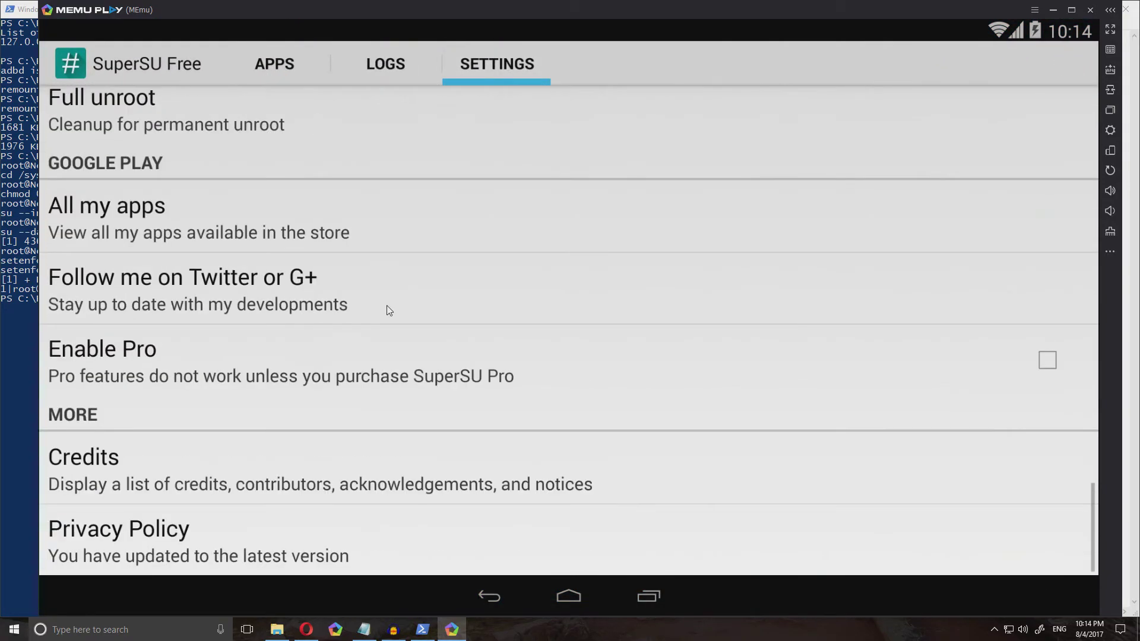
left_click(337, 353)
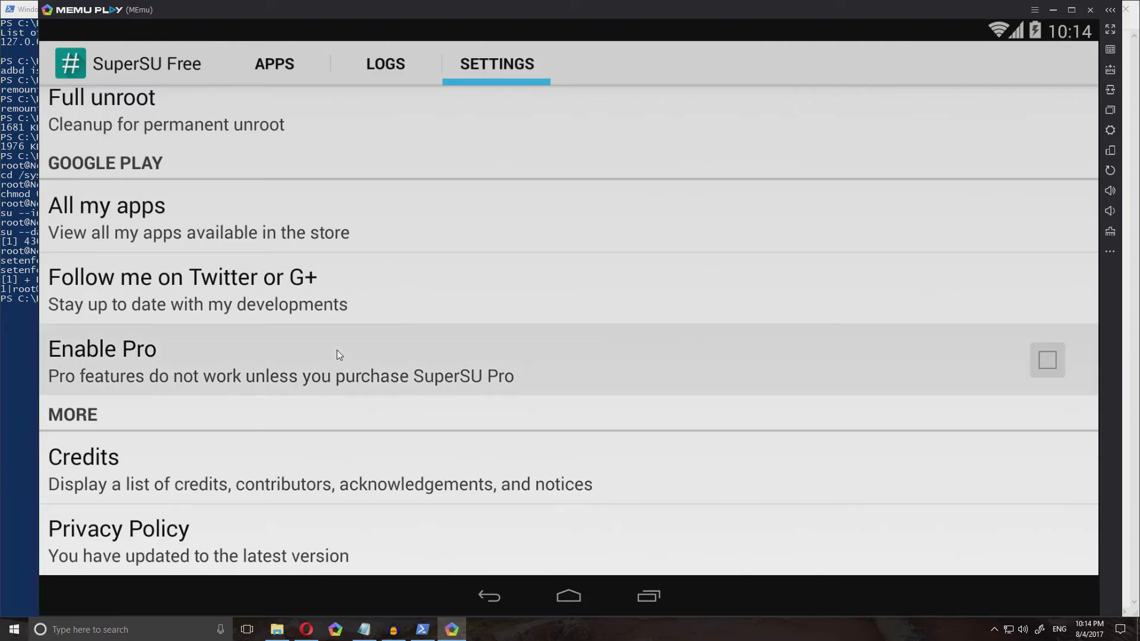
left_click(568, 382)
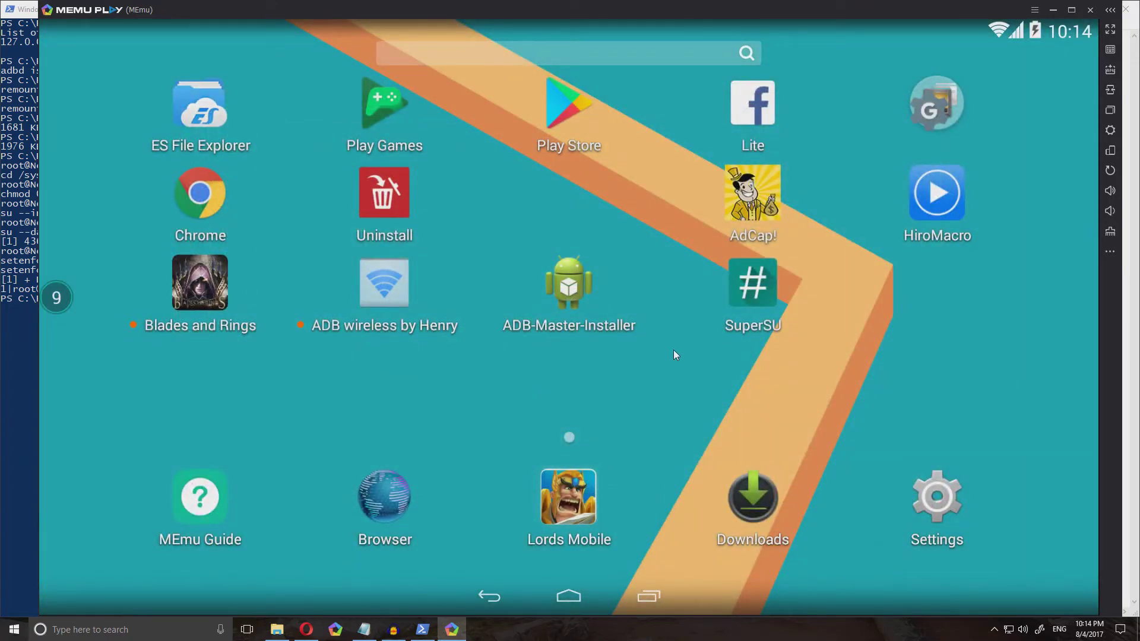
Install SuperSU PseudoPro into /system from its settings, then close MEmu so it can reboot
left_click(753, 285)
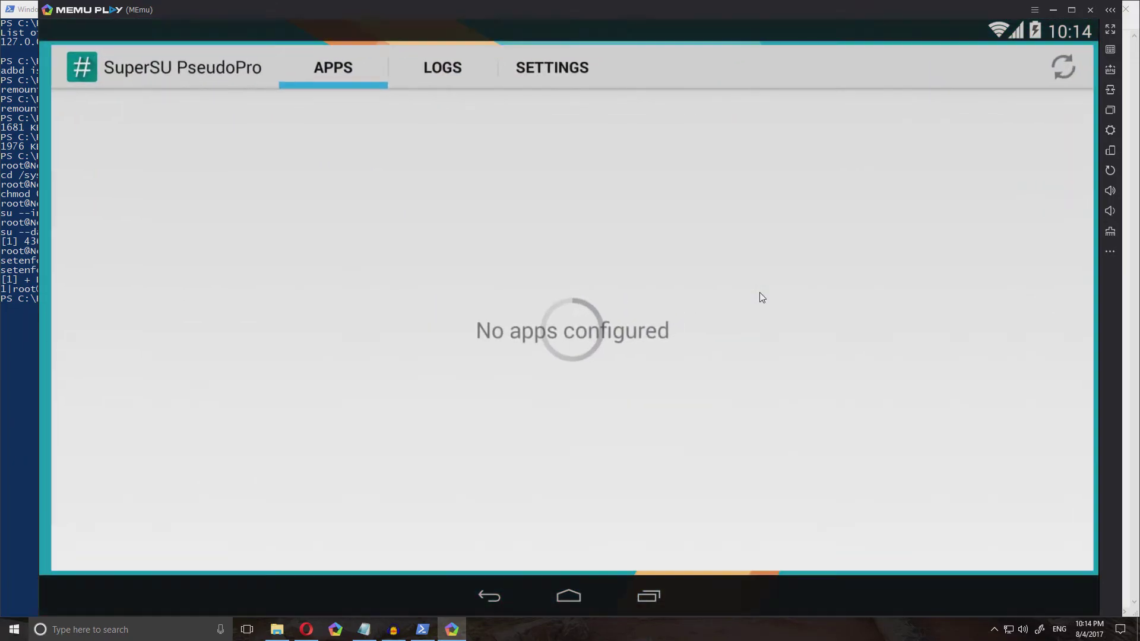
left_click(536, 66)
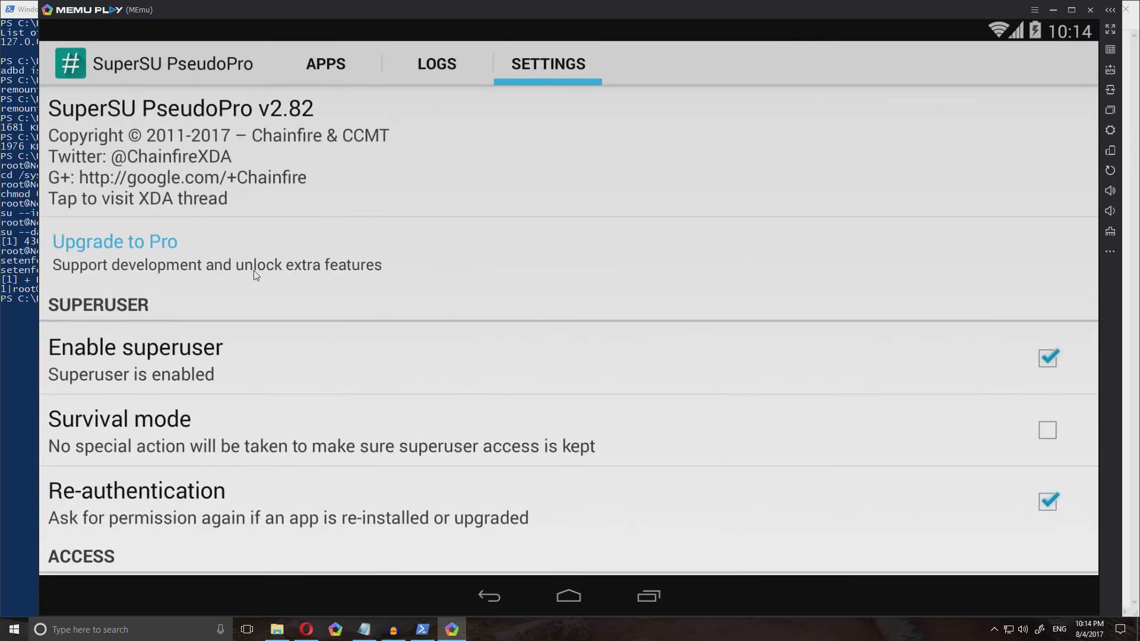
scroll(253, 271, "down", 10)
scroll(253, 272, "down", 10)
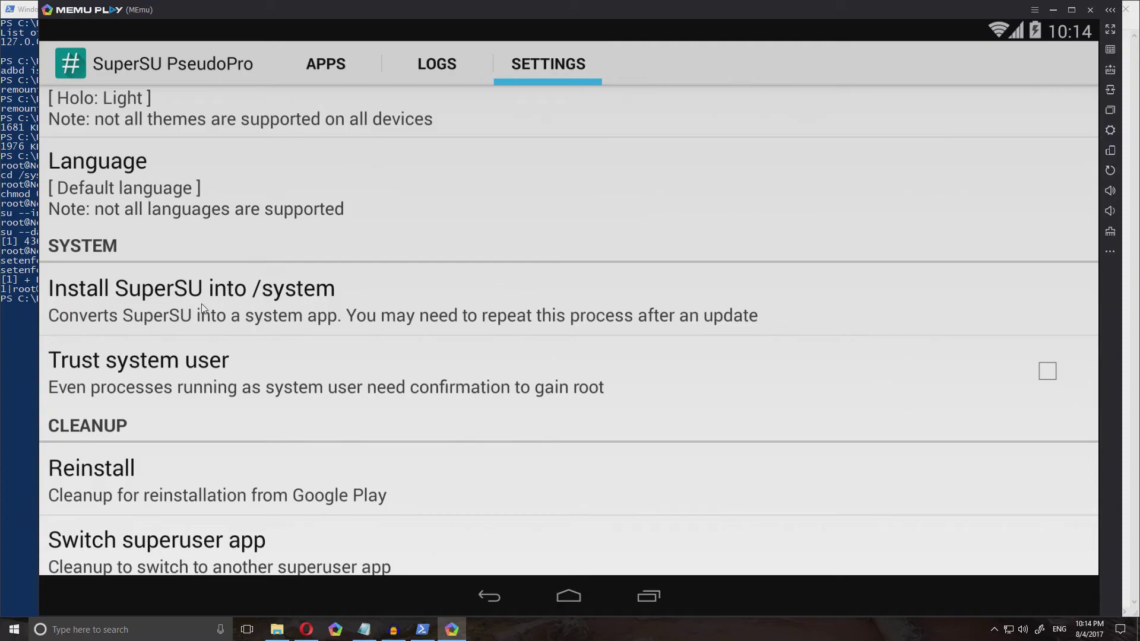
left_click(275, 314)
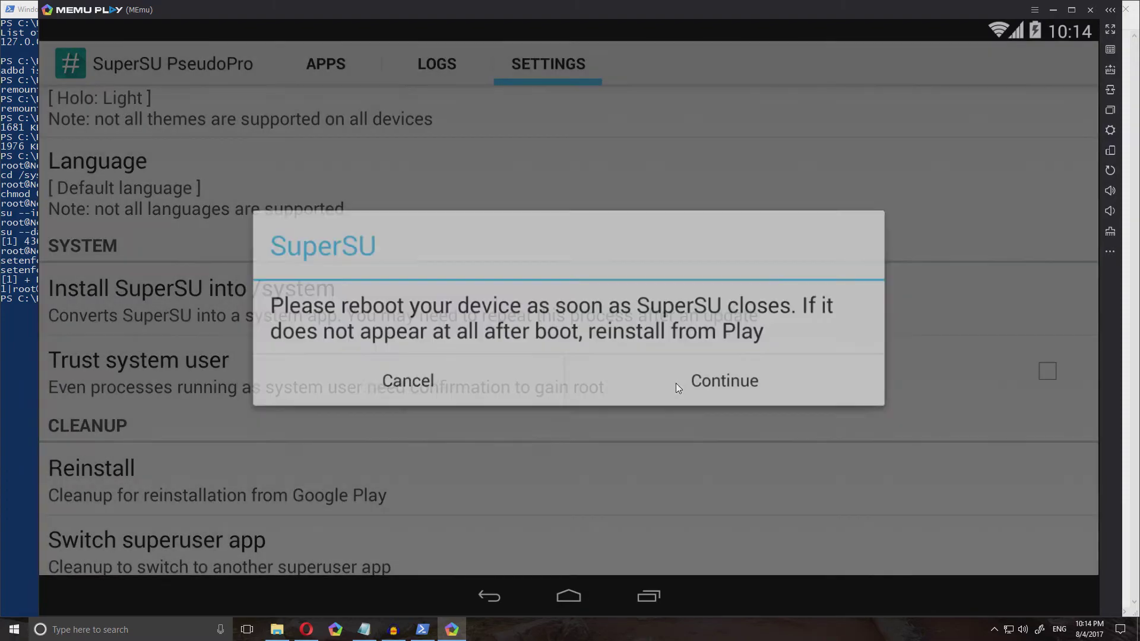
left_click(676, 382)
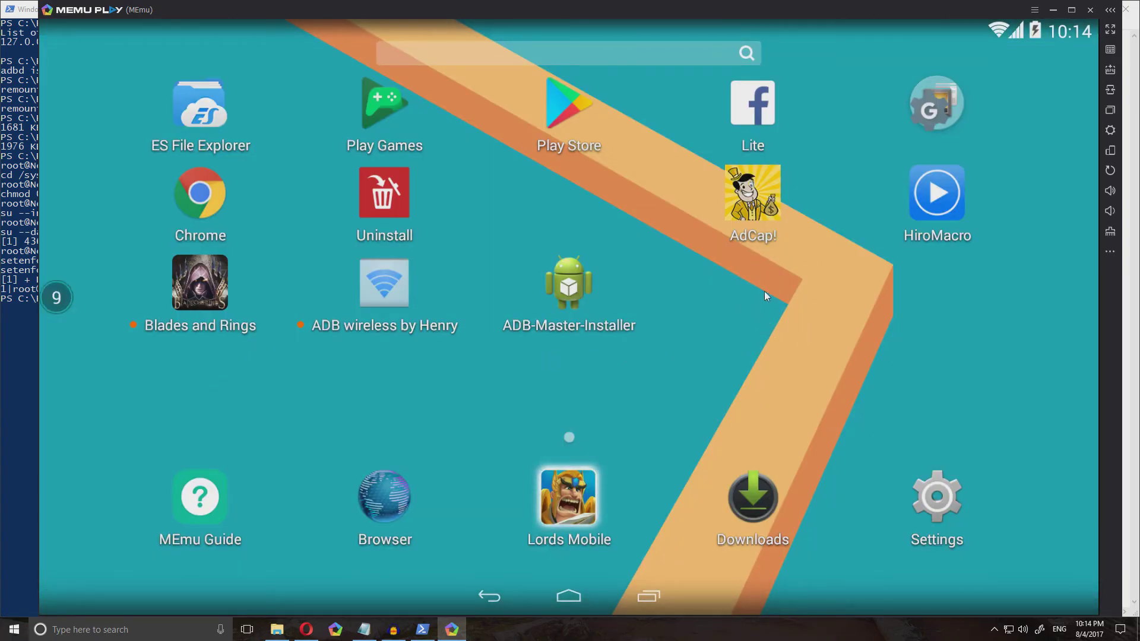
left_click(1095, 10)
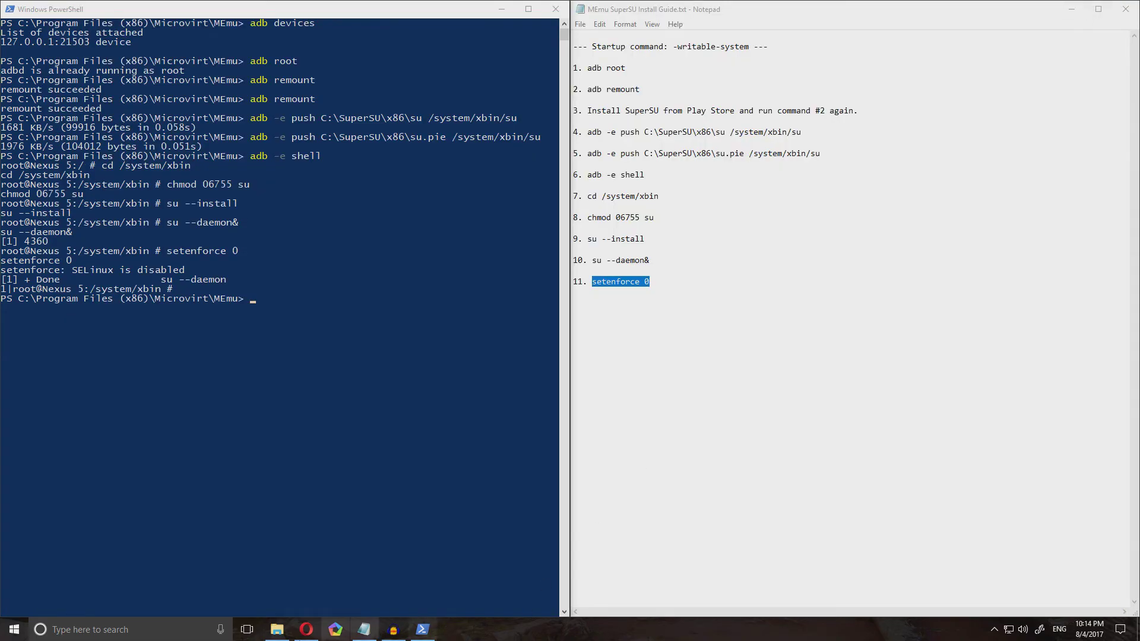
Relaunch MEmu with administrator rights and open SuperSU once the home screen reappears
left_click(330, 633)
left_click(533, 394)
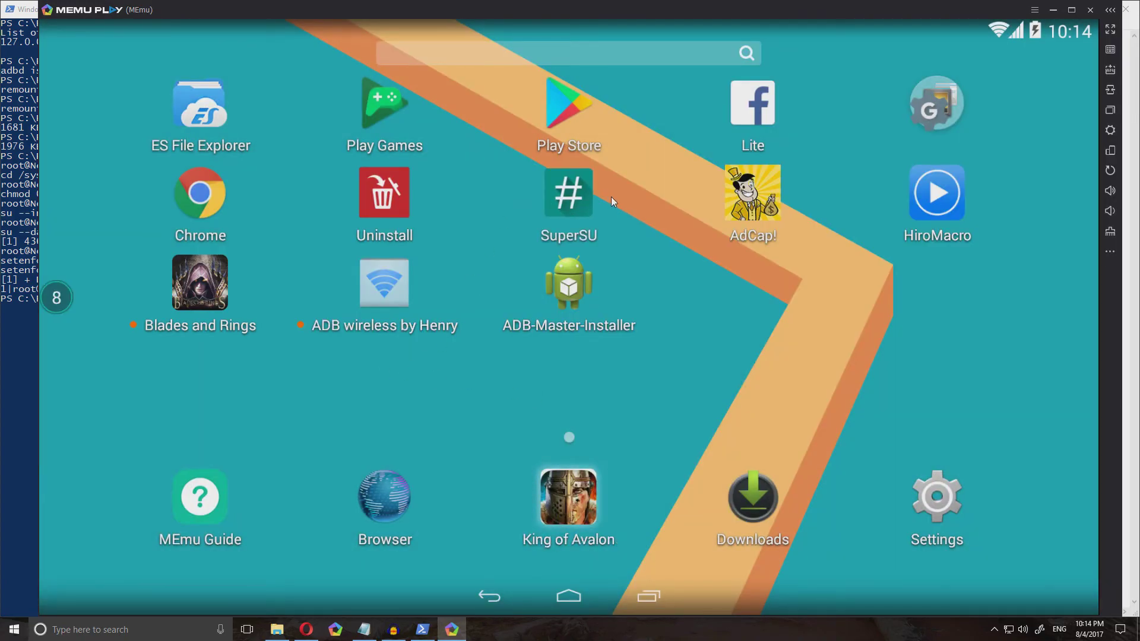
left_click(573, 186)
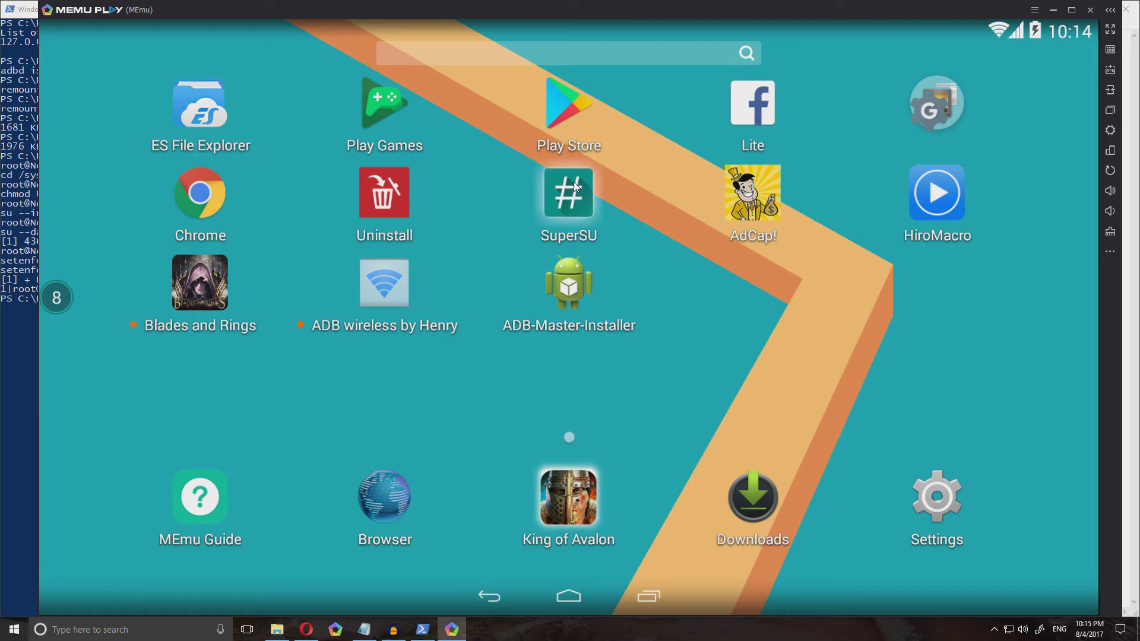
left_click(541, 65)
scroll(319, 323, "down", 10)
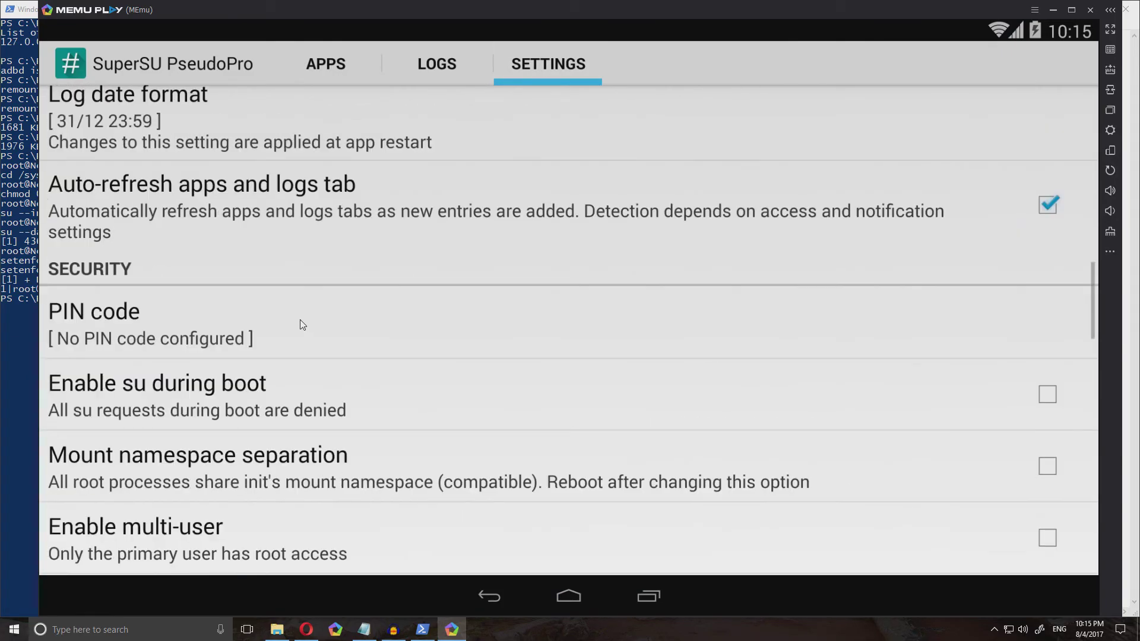
scroll(302, 324, "down", 3)
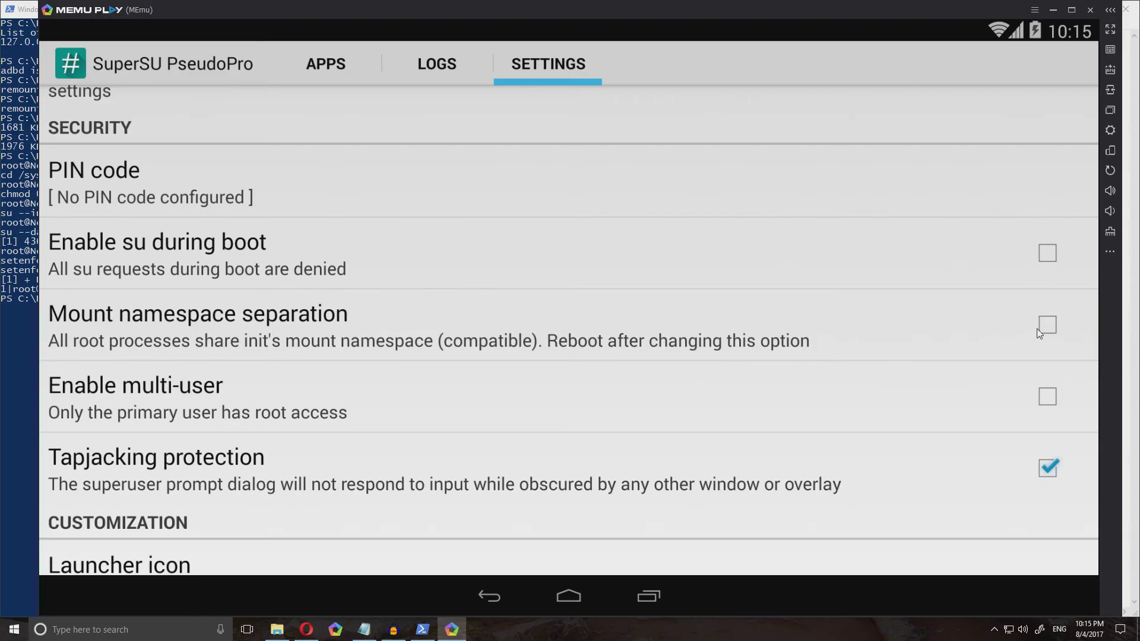
scroll(290, 354, "down", 10)
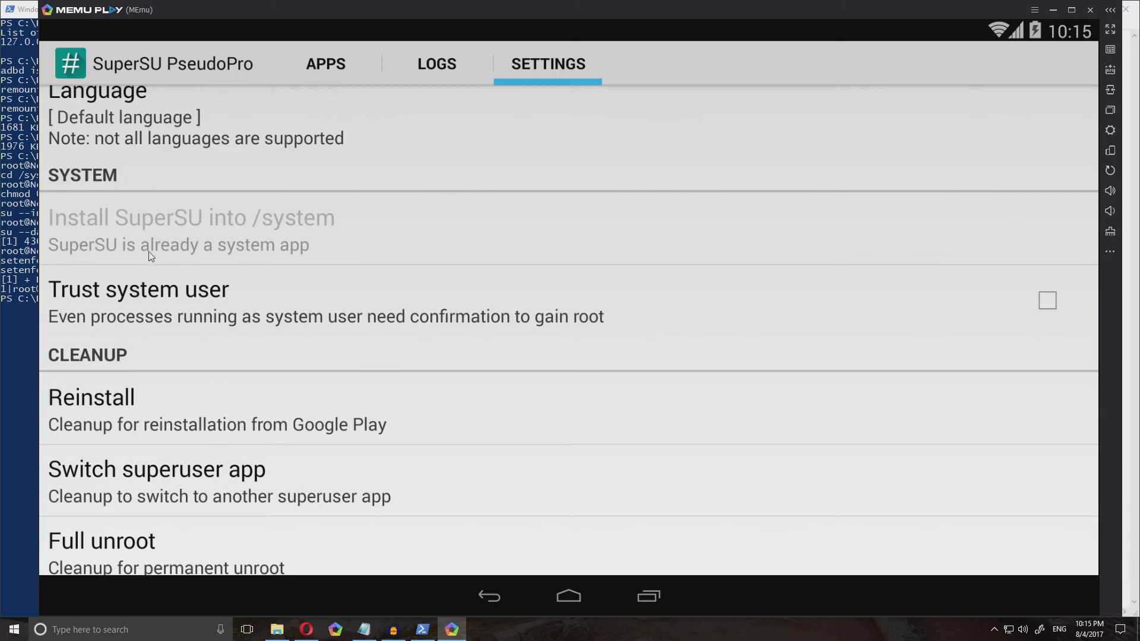
scroll(250, 254, "down", 5)
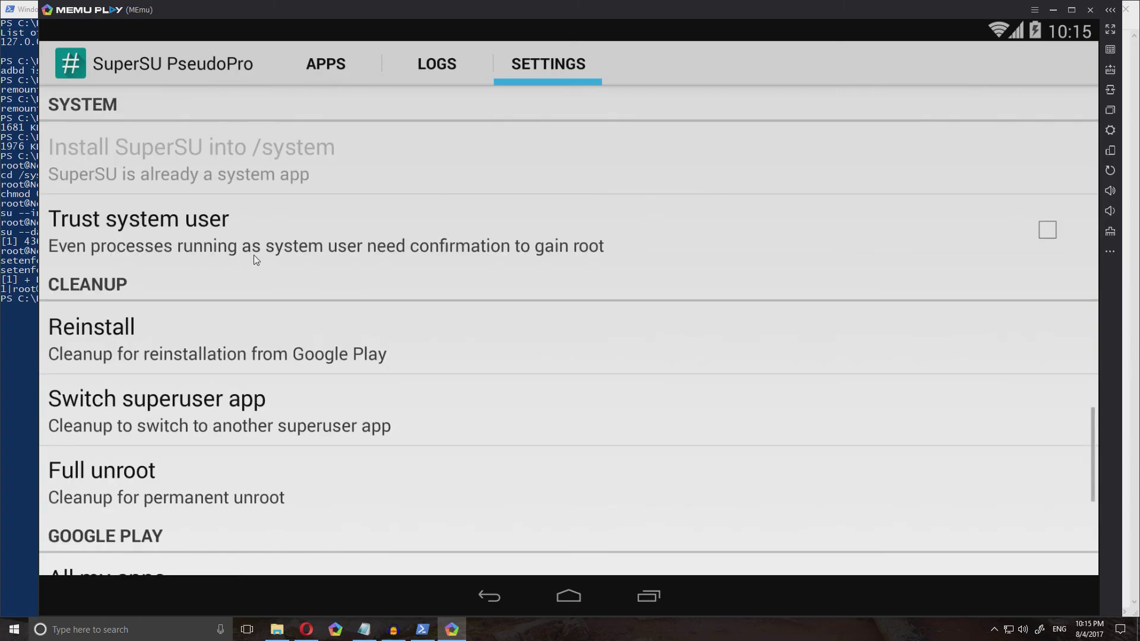
scroll(254, 256, "up", 3)
scroll(254, 262, "down", 5)
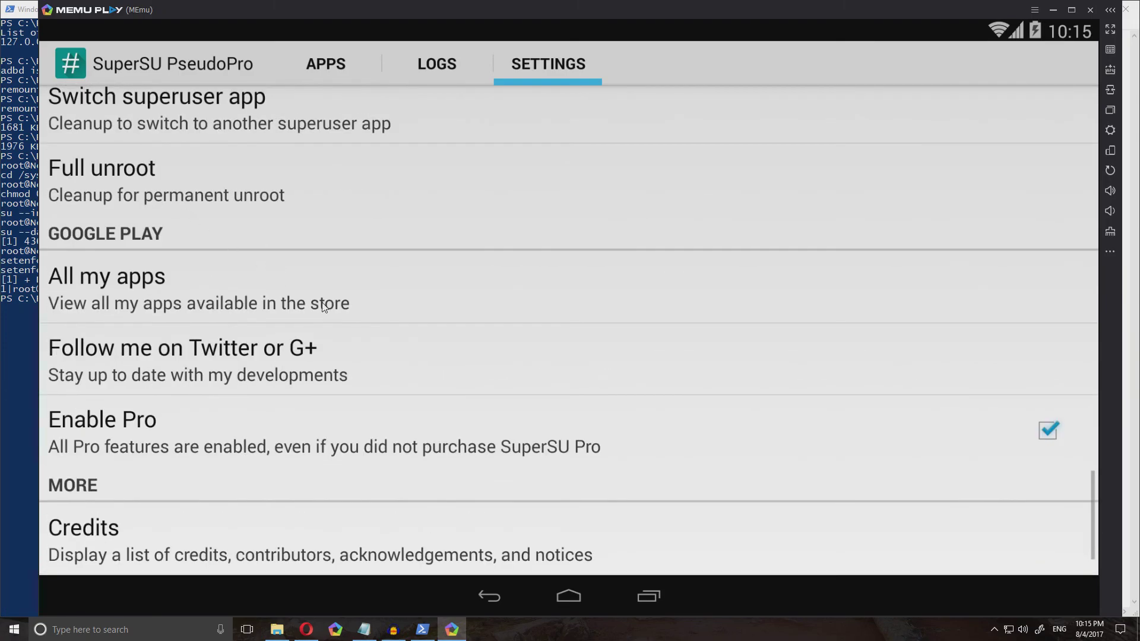
left_click(655, 593)
left_click(891, 349)
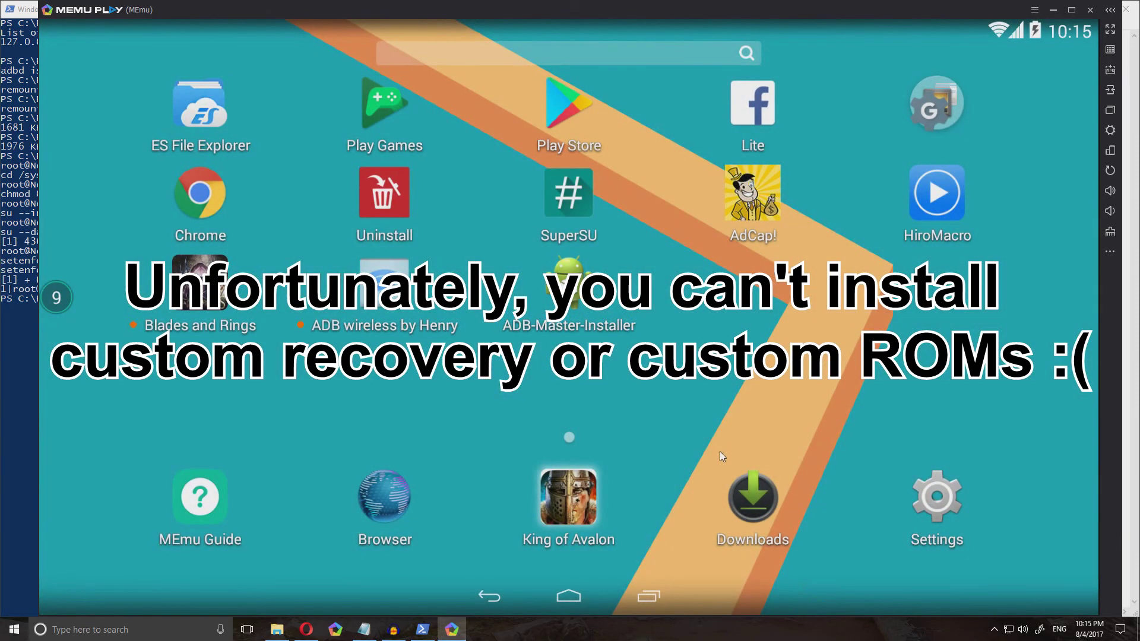